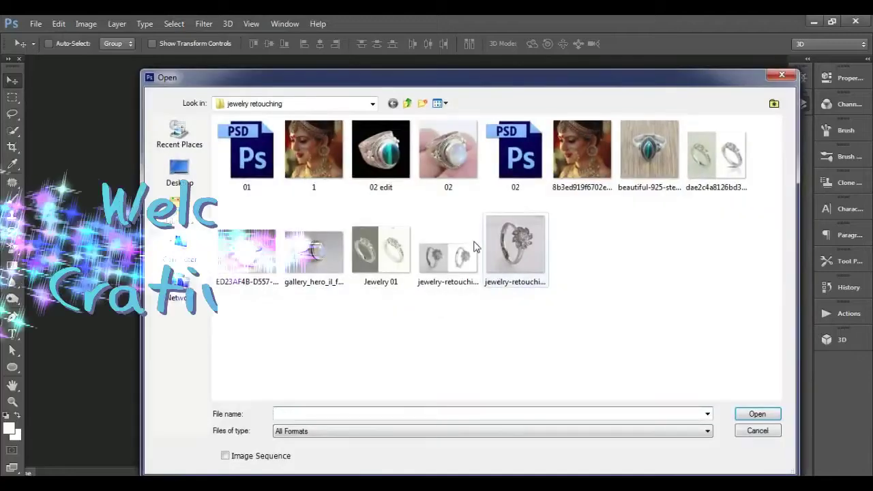
Open the '02' moonstone ring photo and duplicate its Background layer into Layer 1.
{"action": "left_click", "coordinate": [746, 412]}
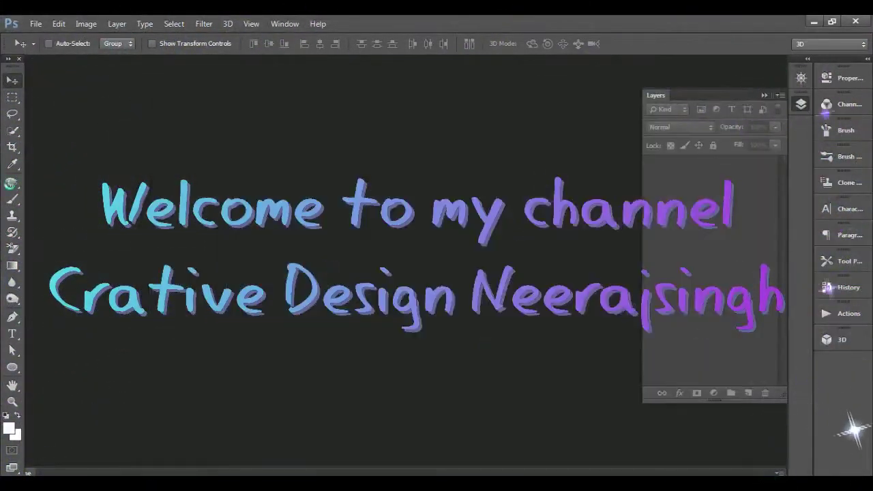
{"action": "left_click", "coordinate": [13, 133]}
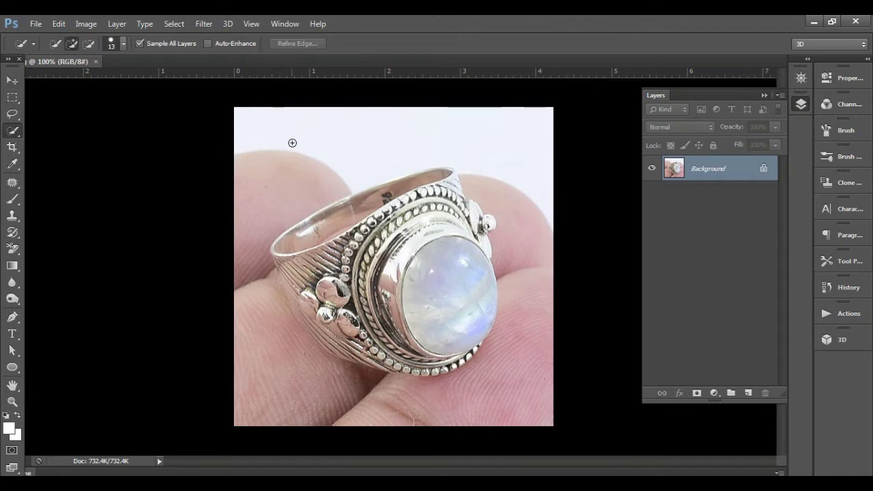
{"action": "left_click", "coordinate": [12, 80]}
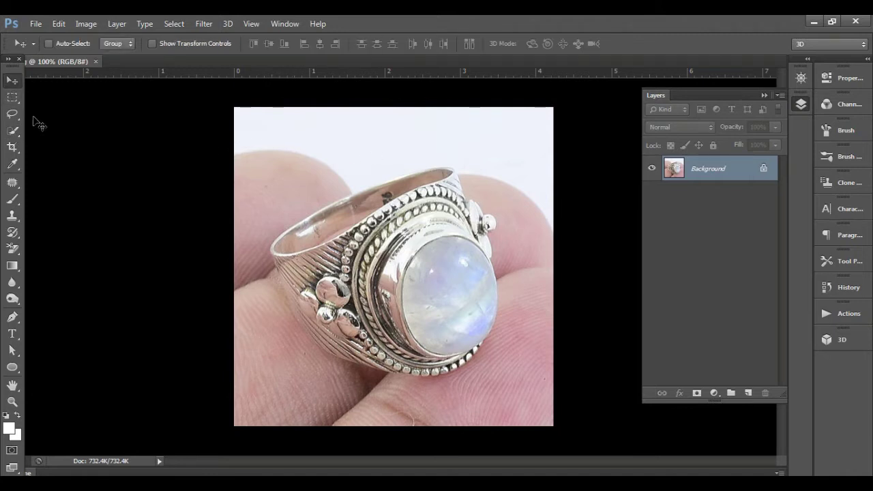
{"action": "key", "text": "ctrl+j"}
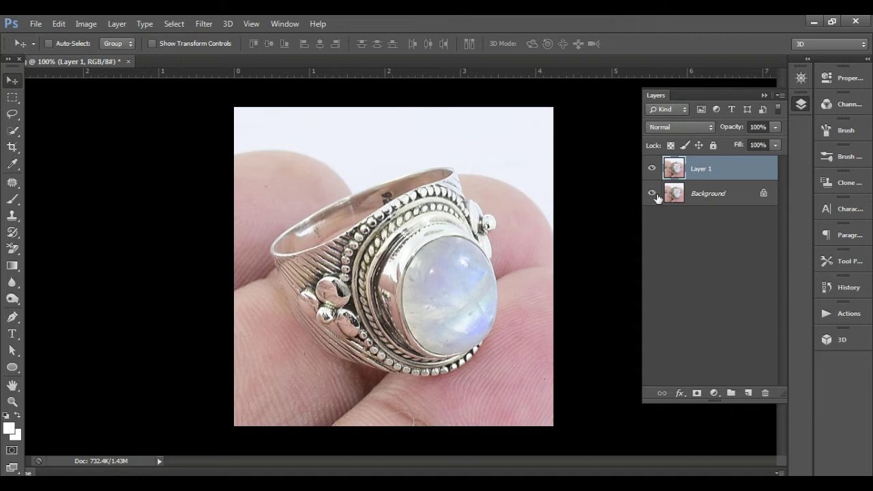
Hide the Background layer and quick-select the fingers and white backdrop around the ring.
{"action": "left_click", "coordinate": [12, 131]}
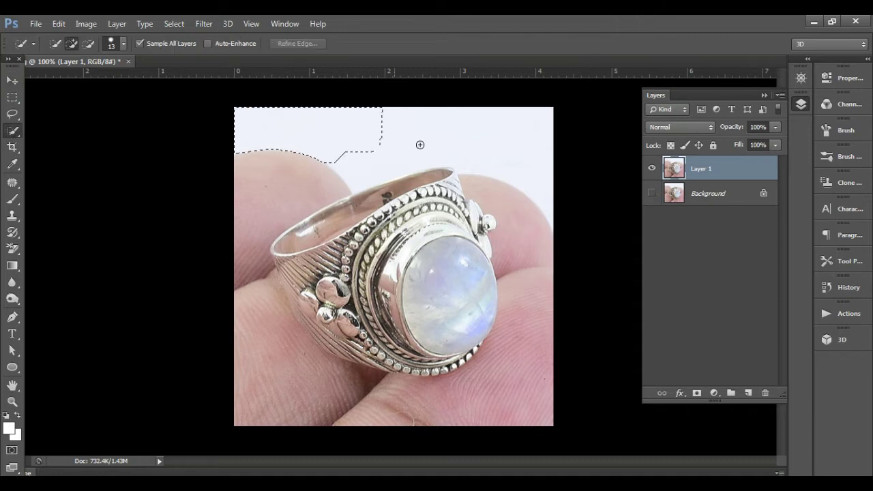
{"action": "mouse_move", "coordinate": [526, 174]}
{"action": "left_mouse_down"}
{"action": "mouse_move", "coordinate": [548, 239]}
{"action": "mouse_move", "coordinate": [518, 382]}
{"action": "mouse_move", "coordinate": [444, 396]}
{"action": "mouse_move", "coordinate": [304, 372]}
{"action": "mouse_move", "coordinate": [259, 301]}
{"action": "left_mouse_up"}
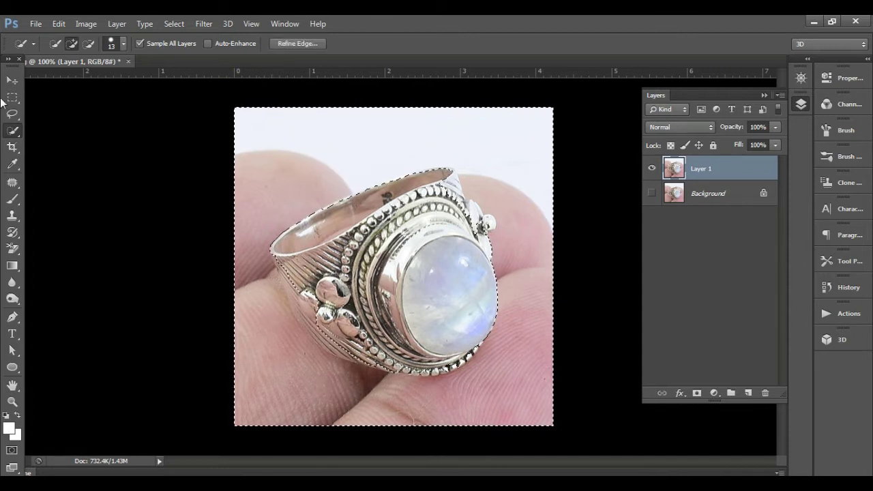
{"action": "left_click", "coordinate": [13, 116]}
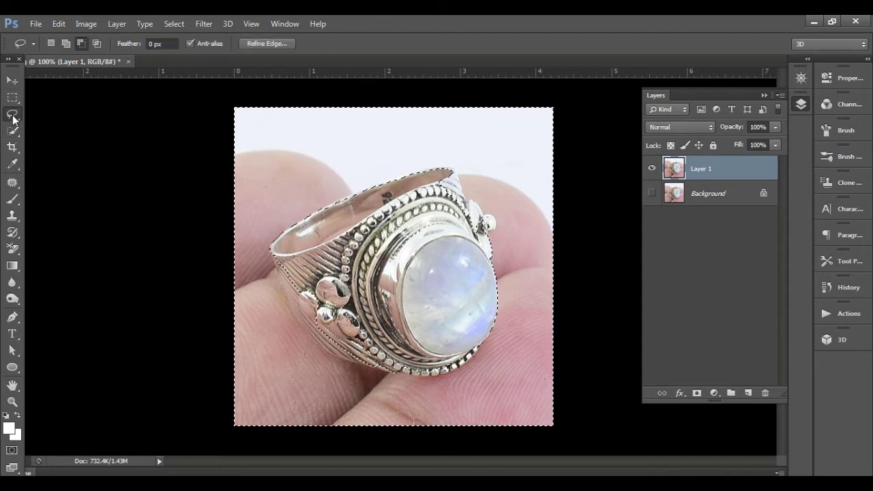
In Subtract mode, lasso the ring's upper band tip out of the selection.
{"action": "left_click", "coordinate": [78, 45]}
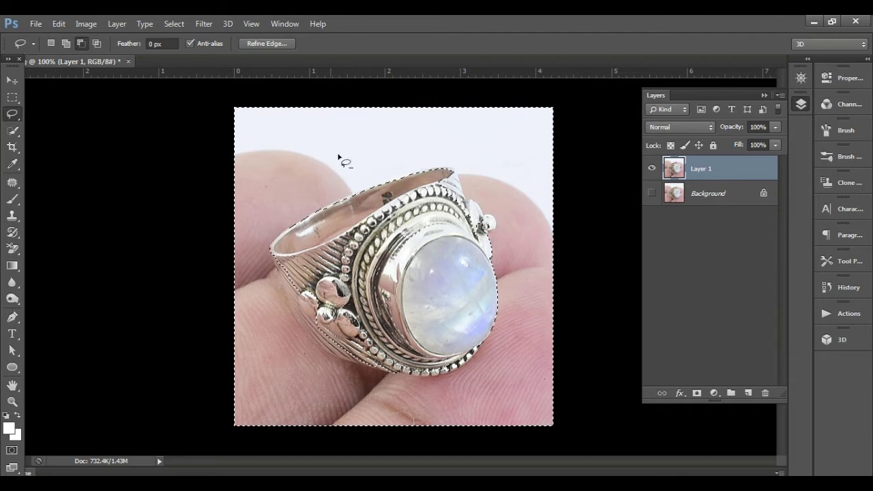
{"action": "scroll", "coordinate": [487, 204], "scroll_direction": "up", "scroll_amount": 3}
{"action": "scroll", "coordinate": [473, 179], "scroll_direction": "up", "scroll_amount": 3}
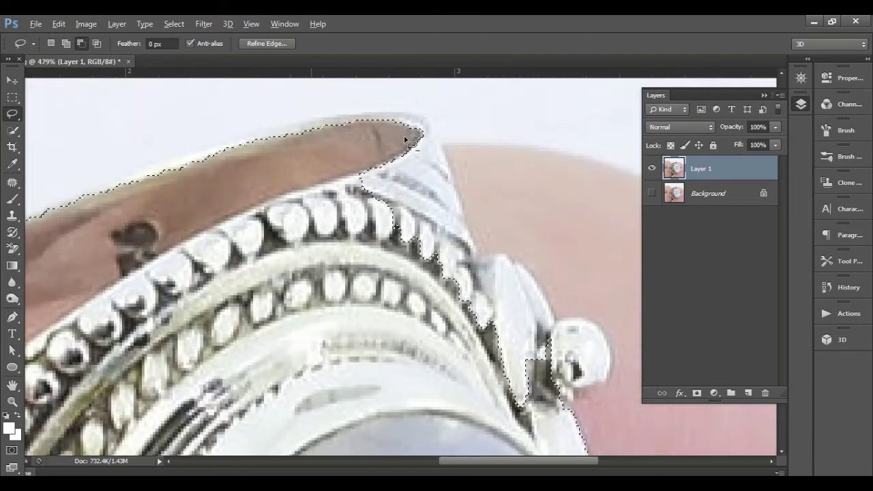
{"action": "left_click_drag", "start_coordinate": [291, 164], "coordinate": [346, 222]}
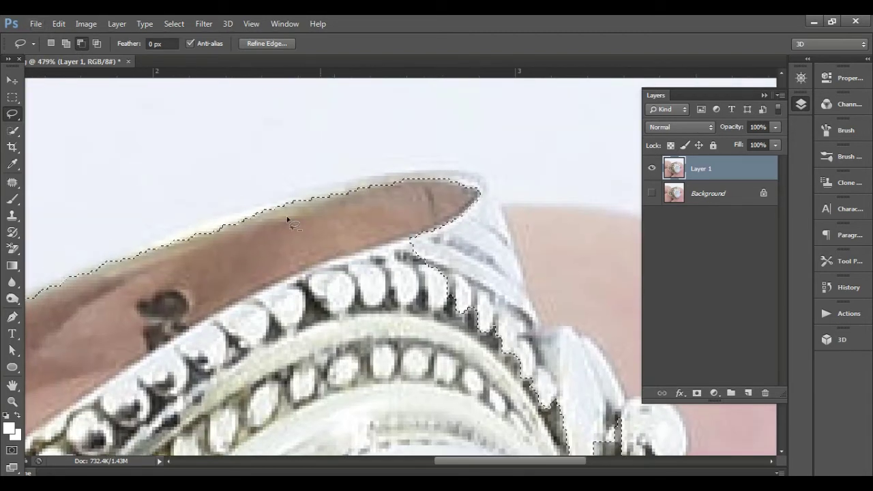
{"action": "left_click_drag", "start_coordinate": [159, 238], "coordinate": [195, 229]}
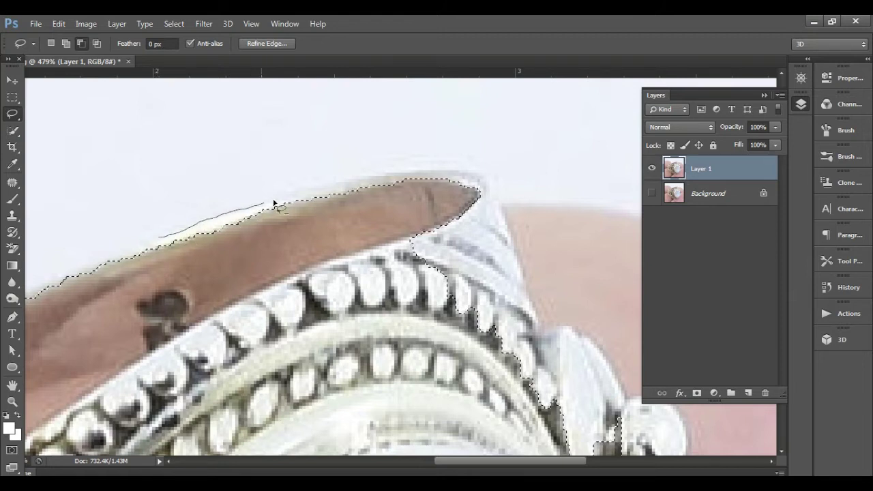
{"action": "left_click_drag", "start_coordinate": [349, 185], "coordinate": [396, 177]}
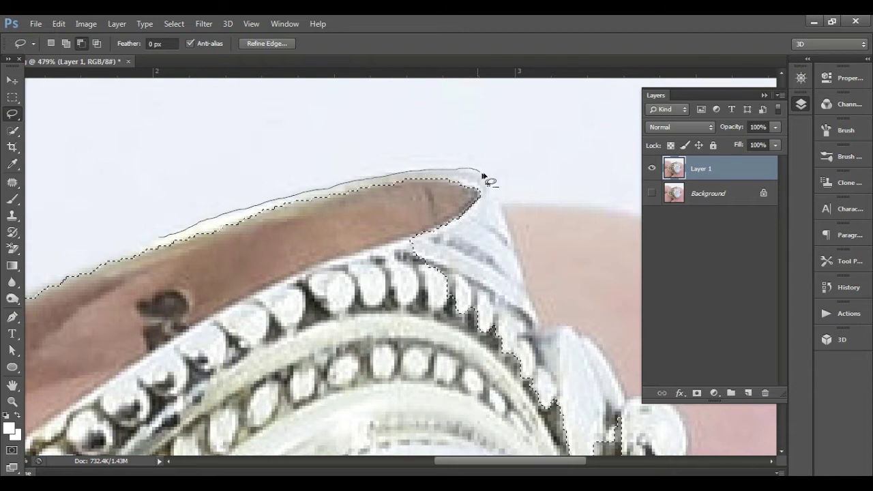
{"action": "mouse_move", "coordinate": [500, 203]}
{"action": "left_mouse_down"}
{"action": "mouse_move", "coordinate": [491, 234]}
{"action": "mouse_move", "coordinate": [348, 281]}
{"action": "mouse_move", "coordinate": [156, 261]}
{"action": "left_mouse_up"}
Subtract the ring's right band edge from the selection by tracing around it.
{"action": "scroll", "coordinate": [382, 179], "scroll_direction": "down", "scroll_amount": 2}
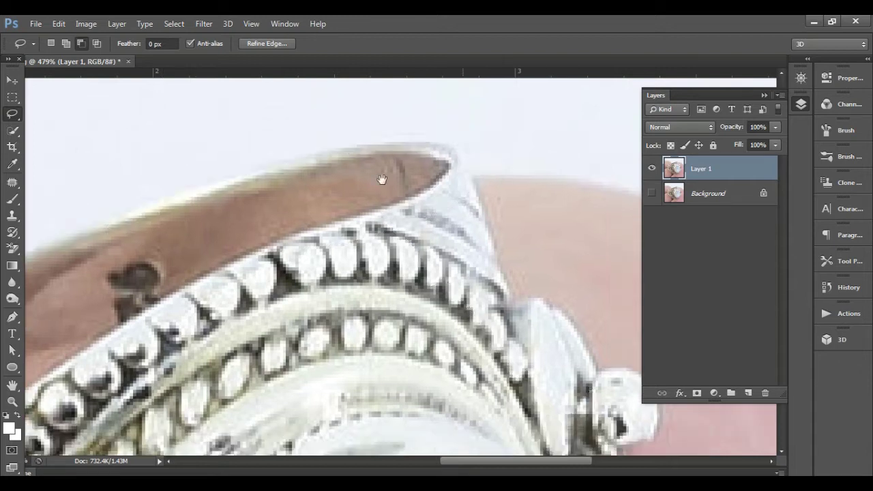
{"action": "scroll", "coordinate": [409, 164], "scroll_direction": "right", "scroll_amount": 2}
{"action": "left_click_drag", "start_coordinate": [430, 152], "coordinate": [438, 191]}
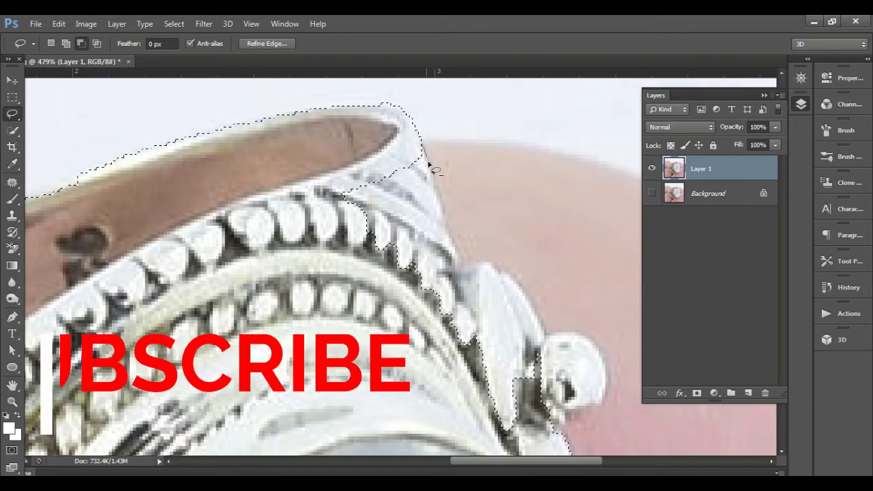
{"action": "mouse_move", "coordinate": [451, 244]}
{"action": "left_mouse_down"}
{"action": "mouse_move", "coordinate": [466, 266]}
{"action": "mouse_move", "coordinate": [516, 282]}
{"action": "mouse_move", "coordinate": [528, 307]}
{"action": "left_mouse_up"}
{"action": "mouse_move", "coordinate": [546, 335]}
{"action": "left_mouse_down"}
{"action": "mouse_move", "coordinate": [526, 364]}
{"action": "mouse_move", "coordinate": [335, 302]}
{"action": "mouse_move", "coordinate": [323, 159]}
{"action": "left_mouse_up"}
{"action": "left_click_drag", "start_coordinate": [437, 298], "coordinate": [437, 299]}
Lasso the side bead out of the selection.
{"action": "left_click_drag", "start_coordinate": [511, 312], "coordinate": [457, 205]}
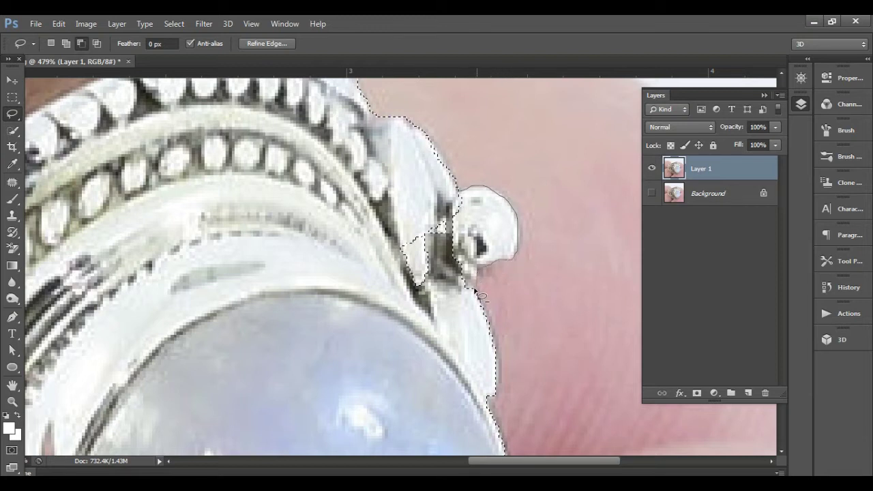
{"action": "left_click_drag", "start_coordinate": [437, 237], "coordinate": [403, 119]}
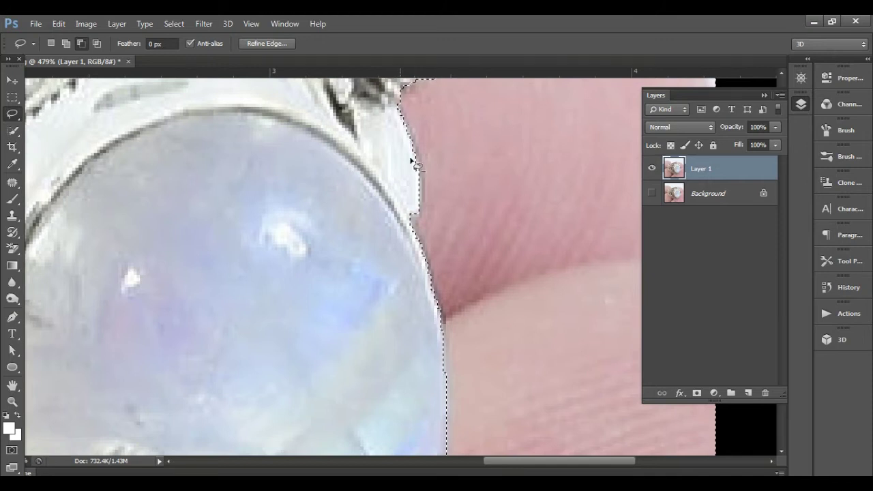
{"action": "left_click_drag", "start_coordinate": [429, 306], "coordinate": [444, 150]}
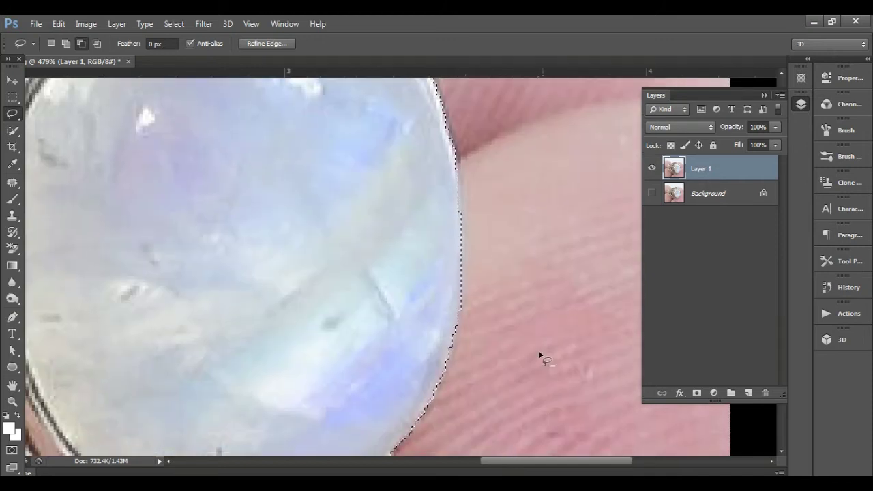
{"action": "scroll", "coordinate": [505, 226], "scroll_direction": "down", "scroll_amount": 1}
{"action": "left_click_drag", "start_coordinate": [407, 232], "coordinate": [445, 193]}
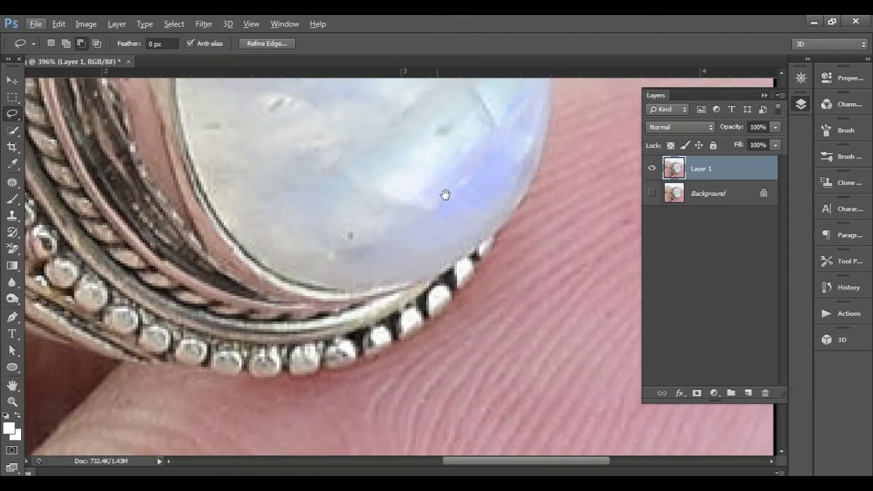
{"action": "scroll", "coordinate": [249, 348], "scroll_direction": "up", "scroll_amount": 1}
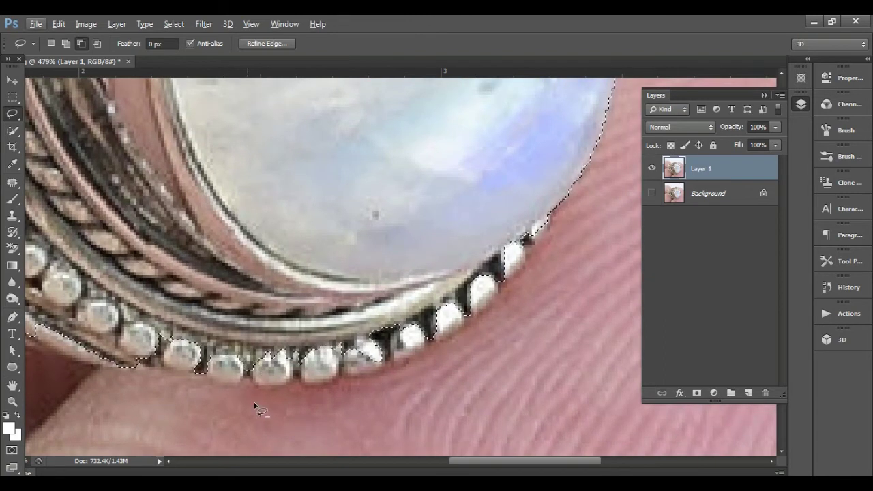
Refine the selection along the bead row beneath the stone with lasso traces.
{"action": "scroll", "coordinate": [254, 404], "scroll_direction": "up", "scroll_amount": 2}
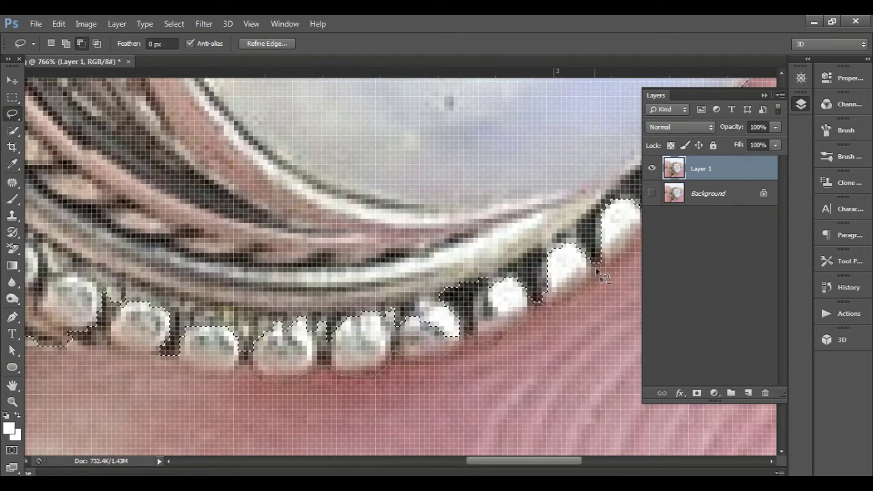
{"action": "left_click_drag", "start_coordinate": [598, 273], "coordinate": [263, 293]}
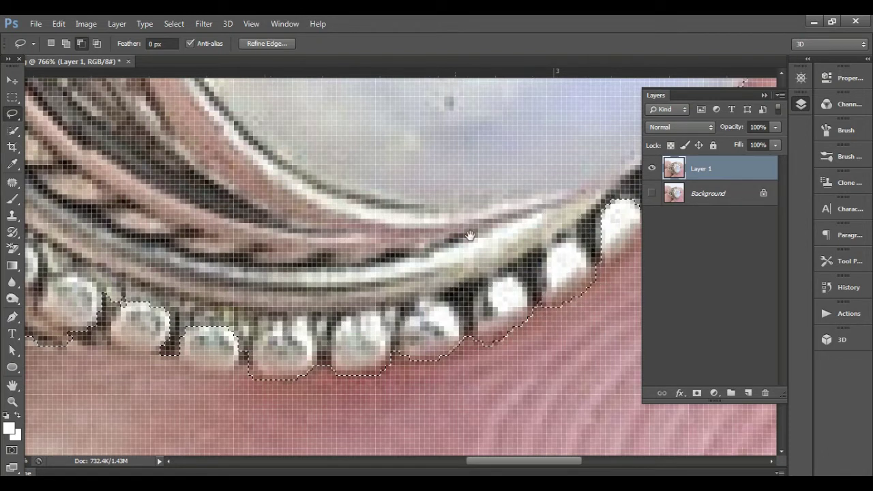
{"action": "left_click_drag", "start_coordinate": [470, 235], "coordinate": [374, 389]}
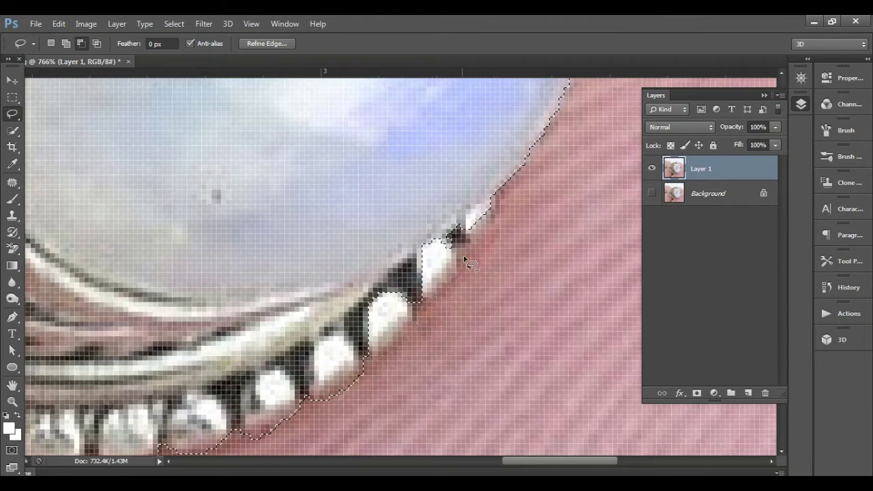
{"action": "left_click_drag", "start_coordinate": [500, 196], "coordinate": [494, 194]}
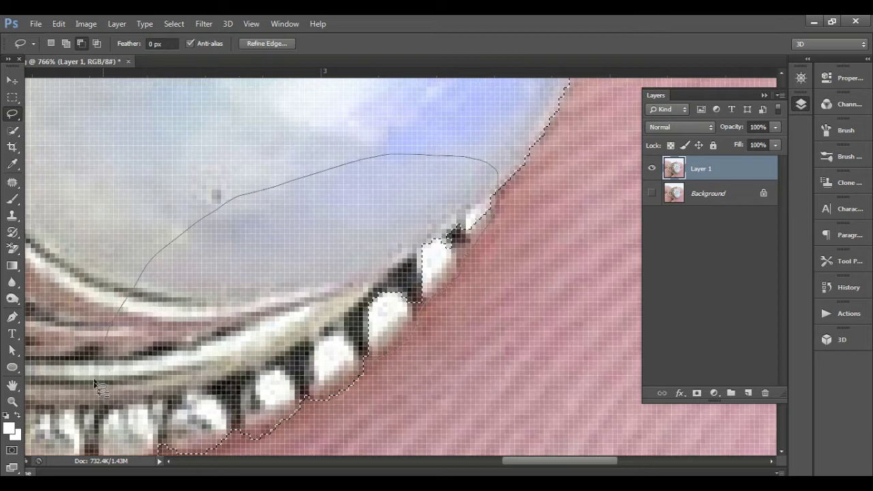
{"action": "scroll", "coordinate": [485, 347], "scroll_direction": "down", "scroll_amount": 2}
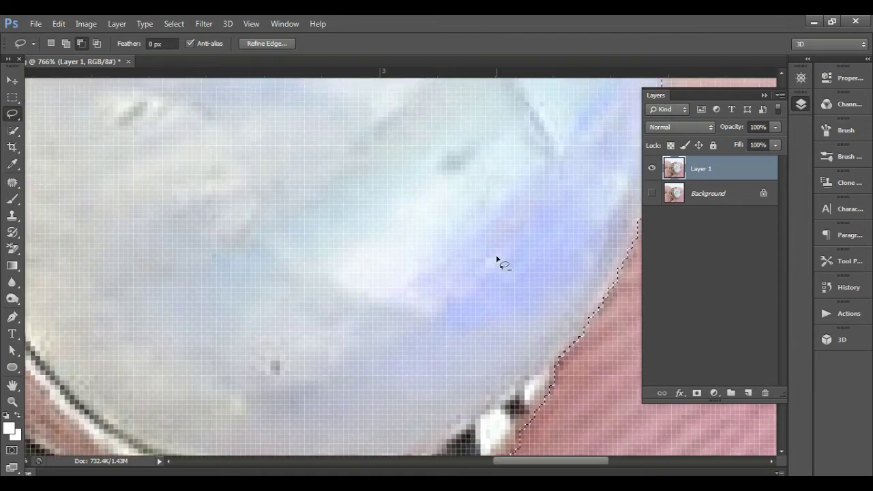
{"action": "scroll", "coordinate": [499, 259], "scroll_direction": "down", "scroll_amount": 2}
{"action": "left_click_drag", "start_coordinate": [434, 317], "coordinate": [590, 263]}
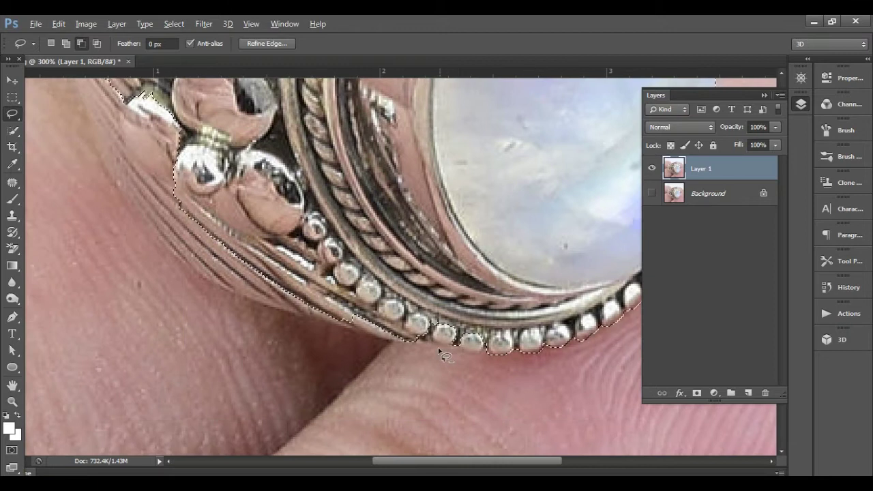
{"action": "scroll", "coordinate": [441, 351], "scroll_direction": "up", "scroll_amount": 2}
{"action": "scroll", "coordinate": [229, 246], "scroll_direction": "up", "scroll_amount": 2}
{"action": "left_click_drag", "start_coordinate": [229, 245], "coordinate": [191, 246]}
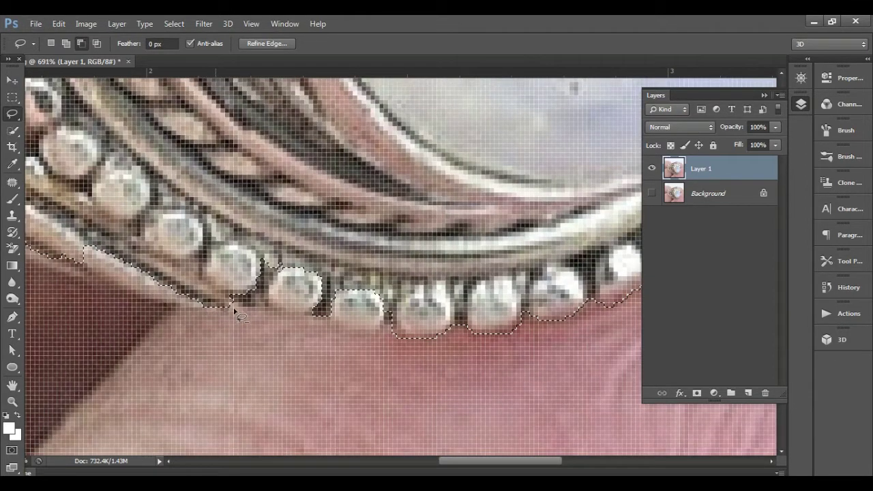
{"action": "left_click_drag", "start_coordinate": [290, 315], "coordinate": [367, 335]}
{"action": "left_click_drag", "start_coordinate": [304, 220], "coordinate": [453, 329]}
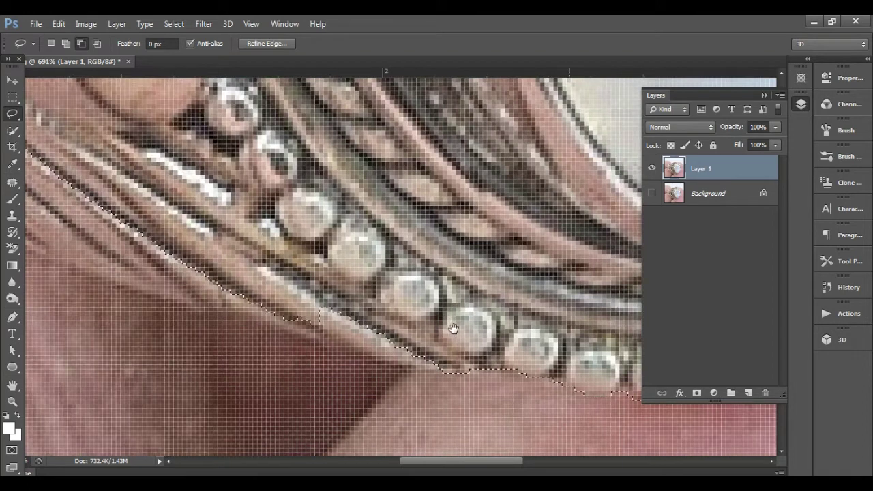
Trace the selection outline along the ring's lower left edge.
{"action": "scroll", "coordinate": [453, 329], "scroll_direction": "down", "scroll_amount": 3}
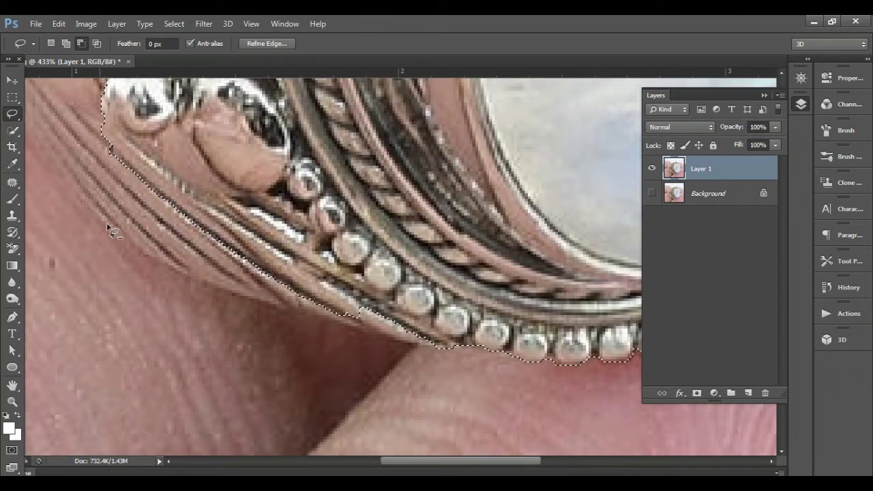
{"action": "left_click_drag", "start_coordinate": [123, 240], "coordinate": [164, 265]}
{"action": "mouse_move", "coordinate": [259, 304]}
{"action": "left_mouse_down"}
{"action": "mouse_move", "coordinate": [335, 330]}
{"action": "mouse_move", "coordinate": [452, 350]}
{"action": "mouse_move", "coordinate": [464, 290]}
{"action": "mouse_move", "coordinate": [153, 178]}
{"action": "mouse_move", "coordinate": [111, 187]}
{"action": "mouse_move", "coordinate": [140, 250]}
{"action": "mouse_move", "coordinate": [124, 218]}
{"action": "mouse_move", "coordinate": [346, 404]}
{"action": "left_mouse_up"}
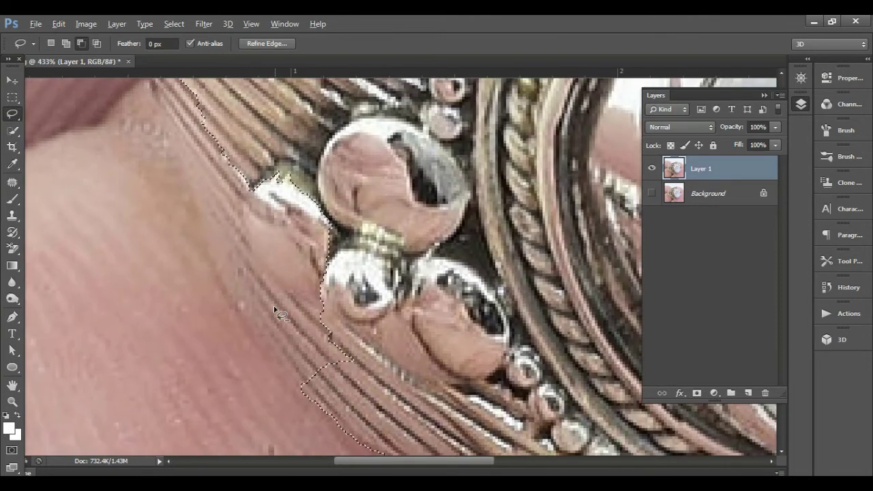
{"action": "scroll", "coordinate": [274, 305], "scroll_direction": "down", "scroll_amount": 2}
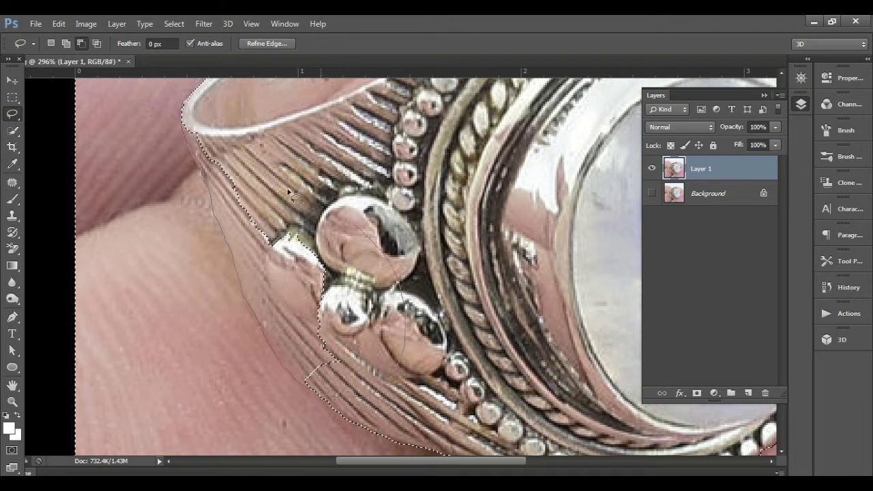
Smooth the selection along the ring's left edge.
{"action": "left_click_drag", "start_coordinate": [327, 403], "coordinate": [191, 129]}
{"action": "scroll", "coordinate": [277, 300], "scroll_direction": "down", "scroll_amount": 2}
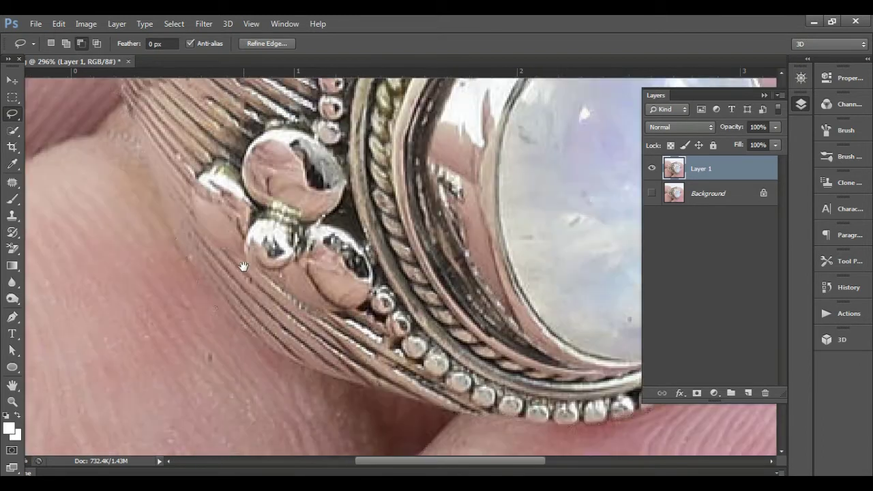
{"action": "scroll", "coordinate": [254, 261], "scroll_direction": "up", "scroll_amount": 1}
{"action": "scroll", "coordinate": [225, 300], "scroll_direction": "up", "scroll_amount": 1}
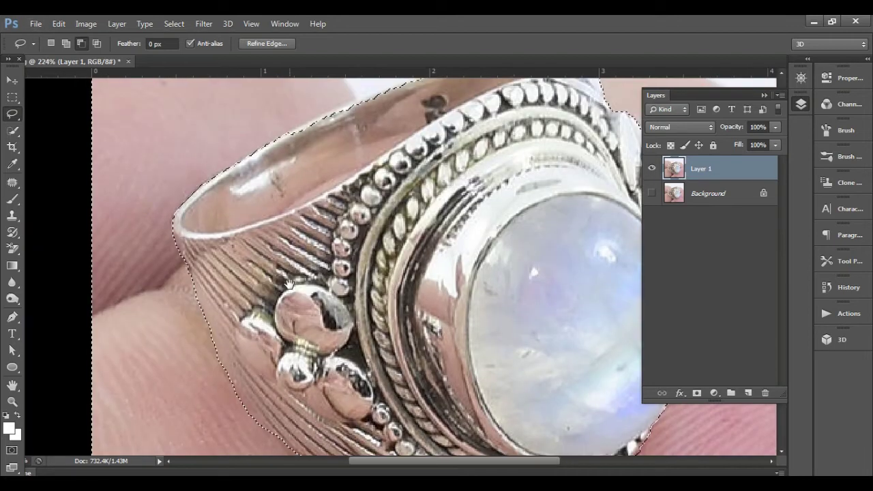
{"action": "scroll", "coordinate": [180, 240], "scroll_direction": "up", "scroll_amount": 1}
{"action": "scroll", "coordinate": [182, 240], "scroll_direction": "up", "scroll_amount": 1}
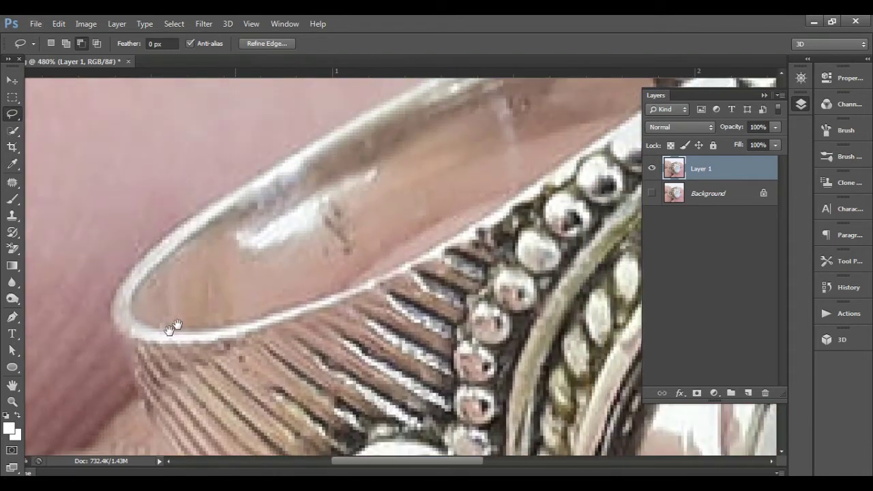
{"action": "scroll", "coordinate": [171, 332], "scroll_direction": "up", "scroll_amount": 1}
Trace along the ring's upper edge to tighten the selection there.
{"action": "left_click_drag", "start_coordinate": [298, 185], "coordinate": [263, 214]}
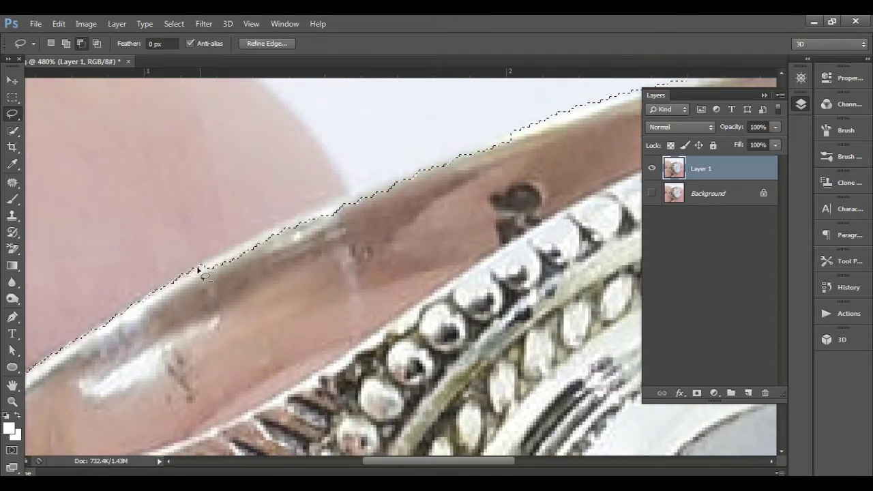
{"action": "left_click_drag", "start_coordinate": [231, 253], "coordinate": [322, 212]}
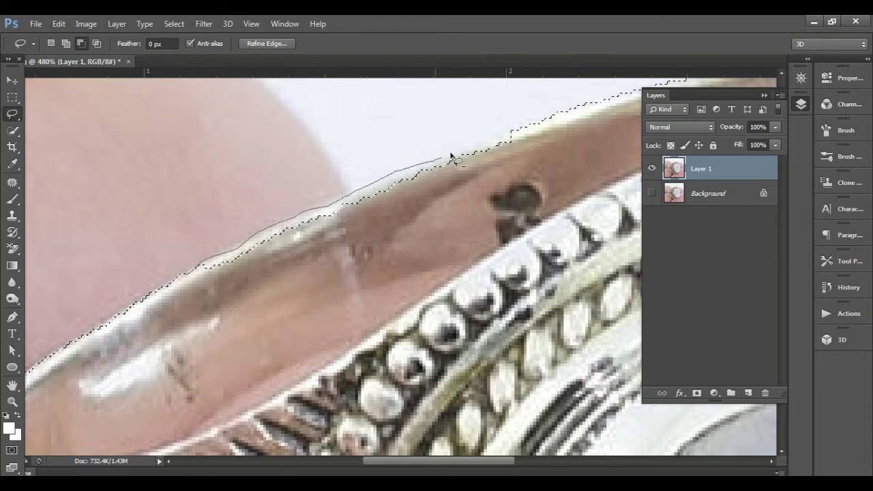
{"action": "left_click_drag", "start_coordinate": [519, 132], "coordinate": [520, 133]}
{"action": "scroll", "coordinate": [572, 176], "scroll_direction": "down", "scroll_amount": 3}
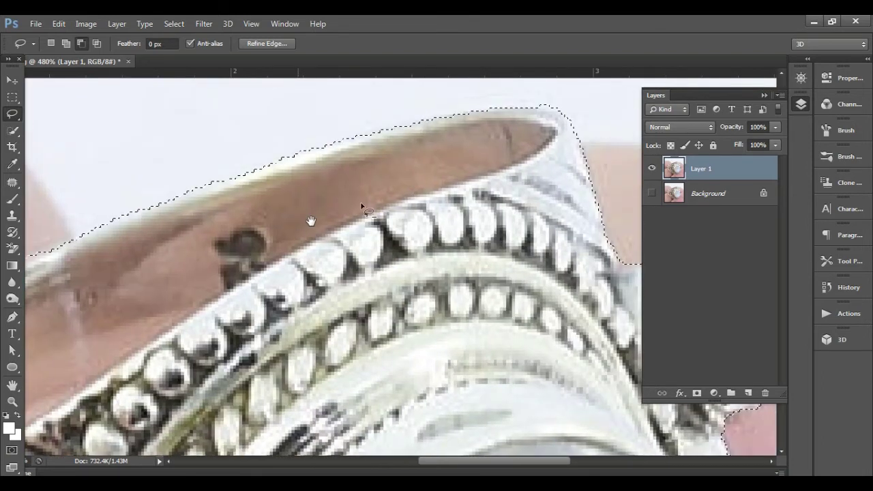
{"action": "scroll", "coordinate": [409, 175], "scroll_direction": "down", "scroll_amount": 2}
{"action": "scroll", "coordinate": [415, 179], "scroll_direction": "down", "scroll_amount": 3}
{"action": "scroll", "coordinate": [416, 179], "scroll_direction": "down", "scroll_amount": 1}
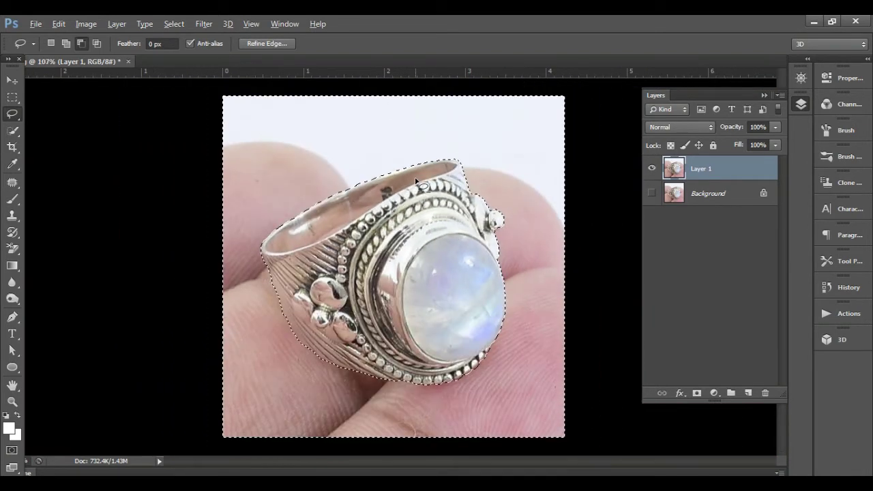
{"action": "scroll", "coordinate": [415, 179], "scroll_direction": "down", "scroll_amount": 1}
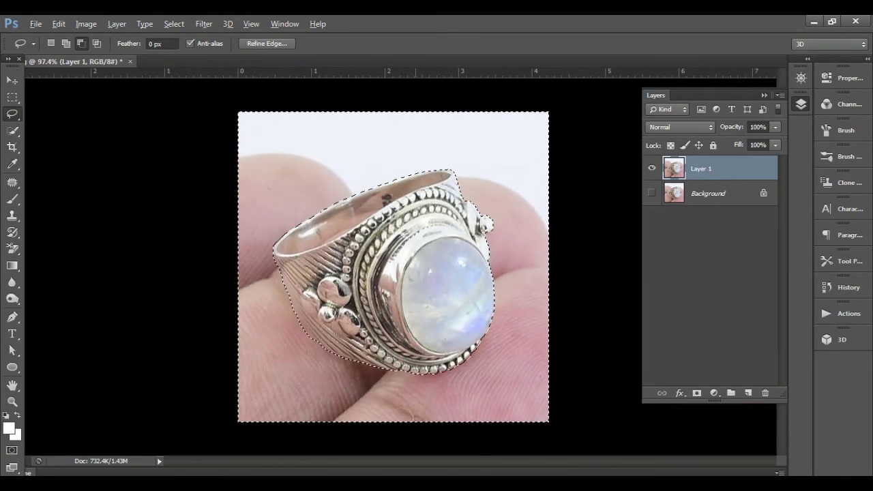
Mask Layer 1 to isolate the ring and add a blank Layer 2 above Background.
{"action": "left_click", "coordinate": [697, 393]}
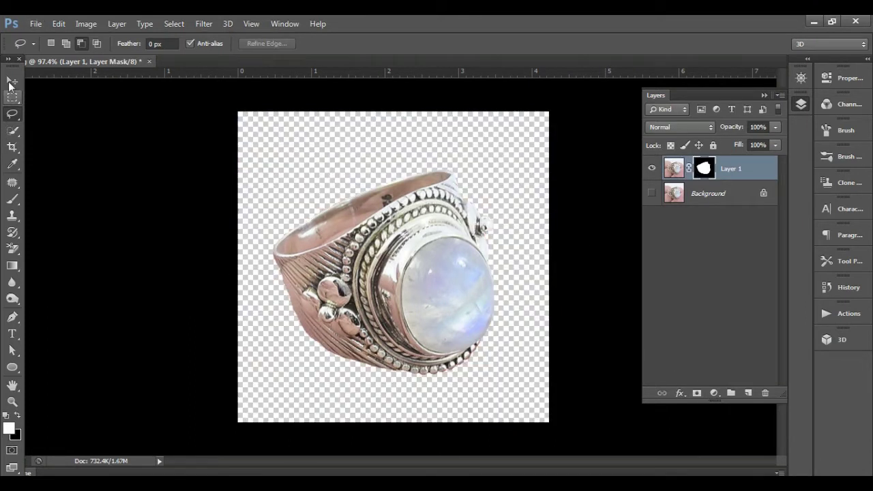
{"action": "left_click", "coordinate": [10, 81]}
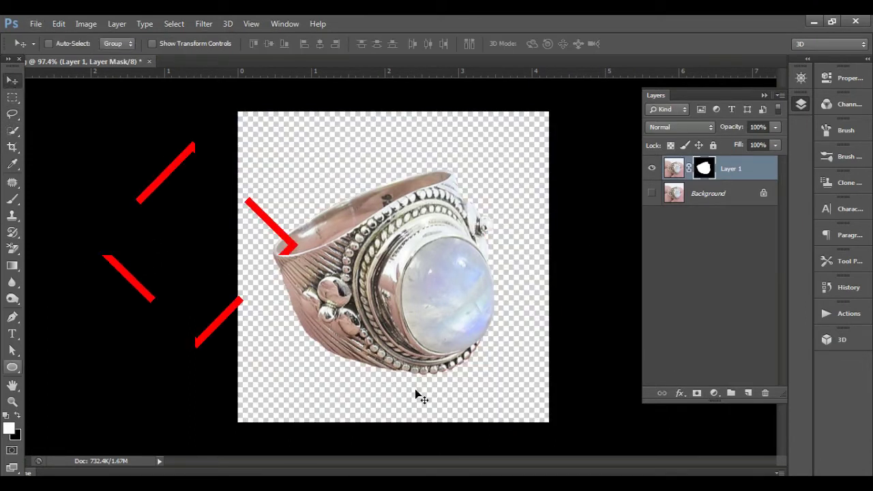
{"action": "left_click", "coordinate": [703, 193]}
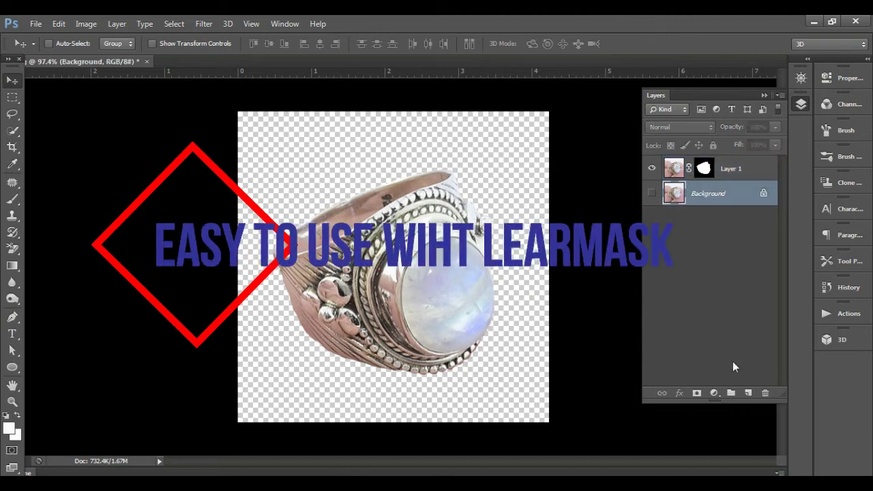
{"action": "left_click", "coordinate": [745, 394]}
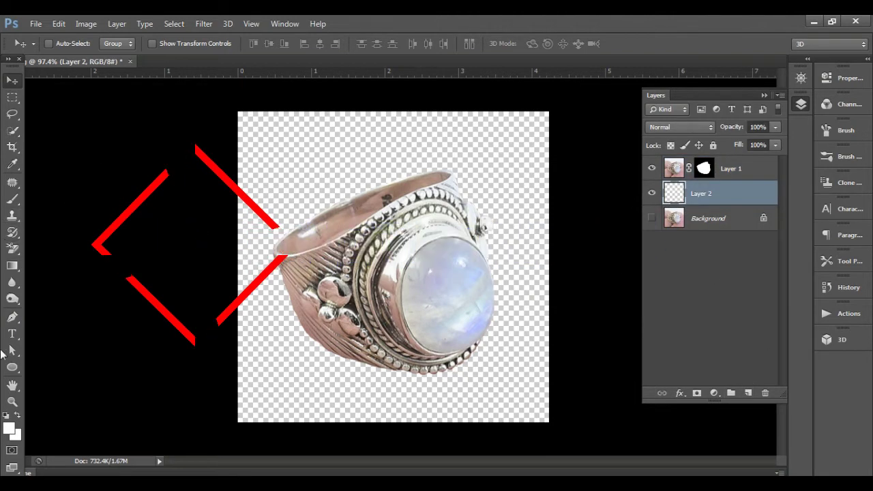
Bring up the File > Open dialog and cancel it without opening anything.
{"action": "left_click", "coordinate": [35, 23]}
{"action": "left_click", "coordinate": [48, 56]}
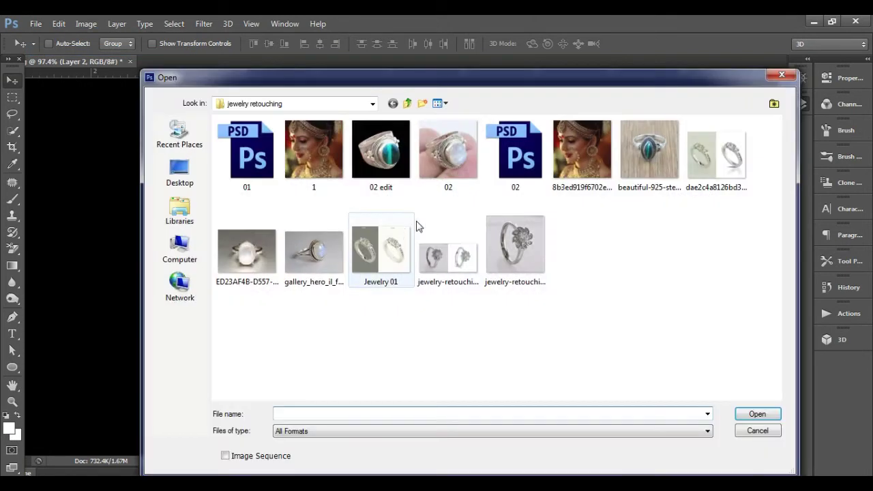
{"action": "left_click", "coordinate": [758, 432]}
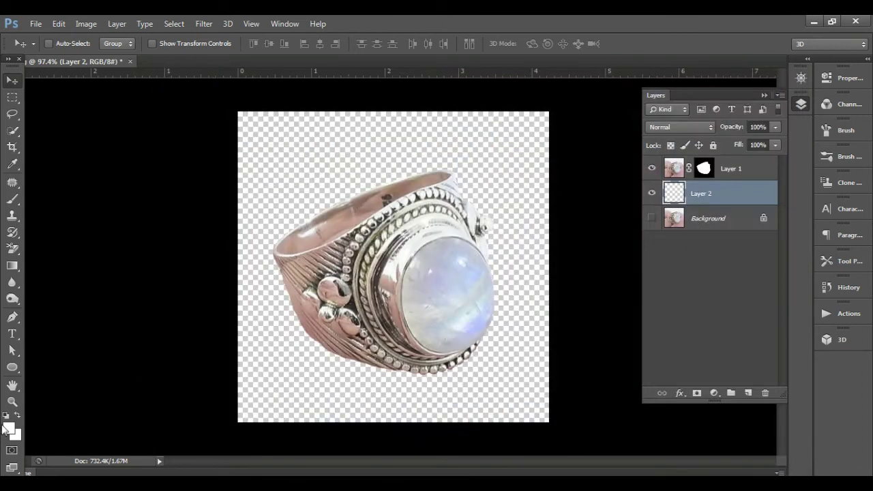
Fill Layer 2 with a salmon red foreground colour.
{"action": "left_click", "coordinate": [9, 429]}
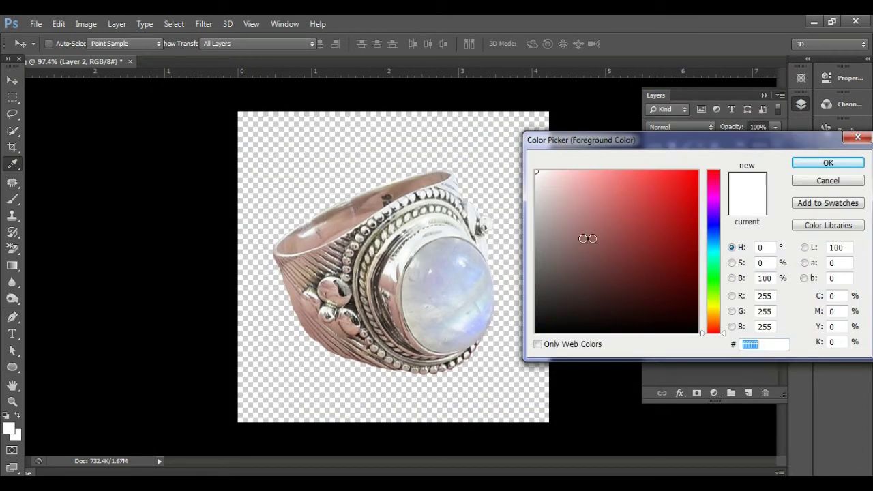
{"action": "left_click", "coordinate": [642, 171]}
{"action": "left_click", "coordinate": [816, 165]}
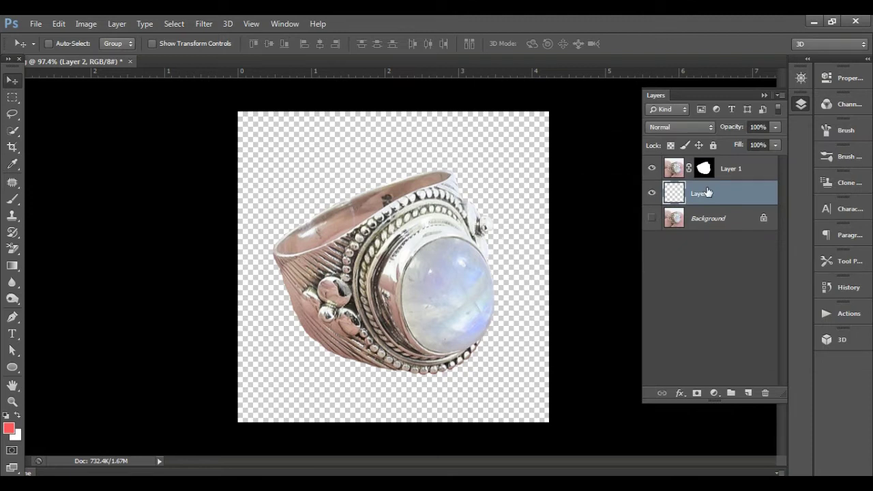
{"action": "key", "text": "alt+BackSpace"}
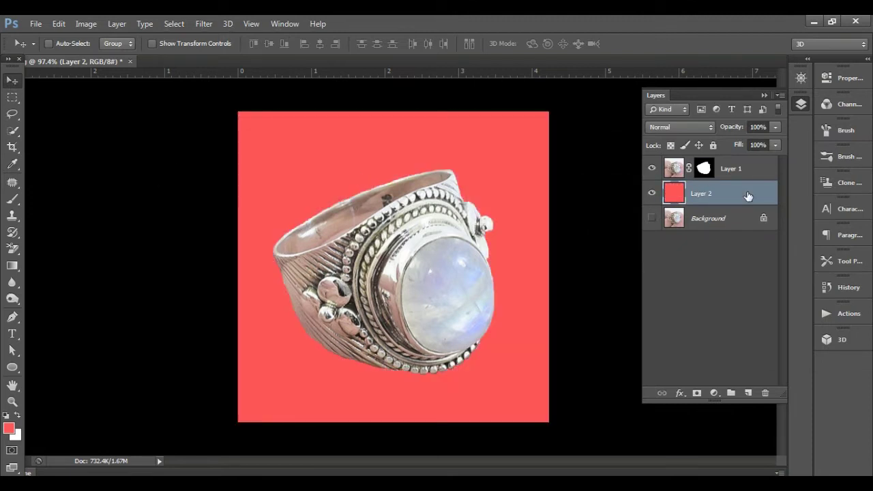
Give Layer 2 a Bevel & Emboss with Texture, adjusting its opacity and fill.
{"action": "double_click", "coordinate": [525, 221]}
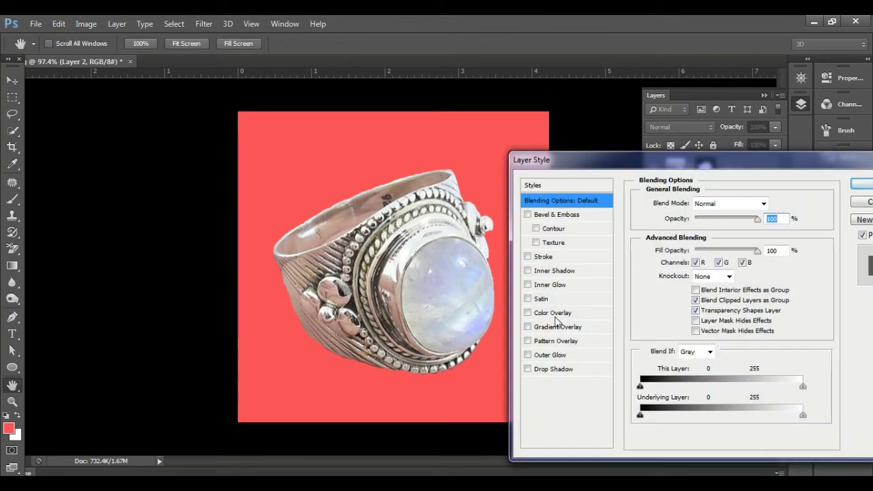
{"action": "left_click", "coordinate": [536, 243]}
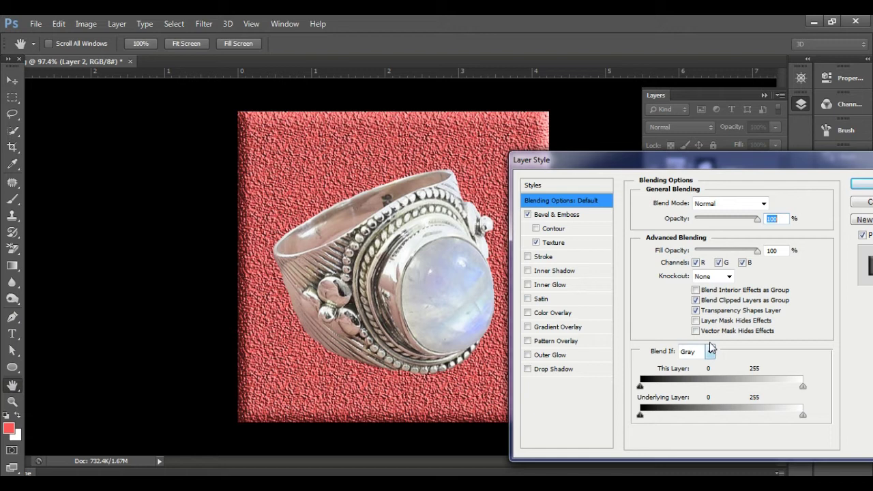
{"action": "left_click", "coordinate": [723, 218]}
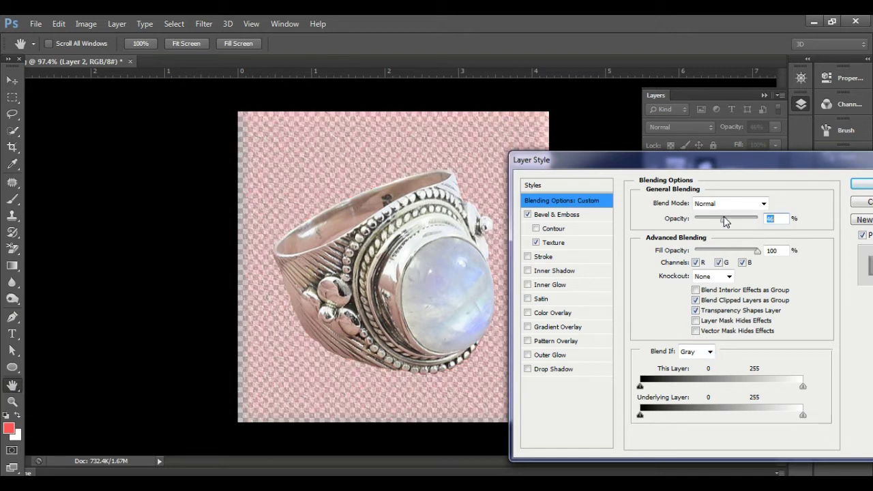
{"action": "left_click_drag", "start_coordinate": [732, 220], "coordinate": [758, 219]}
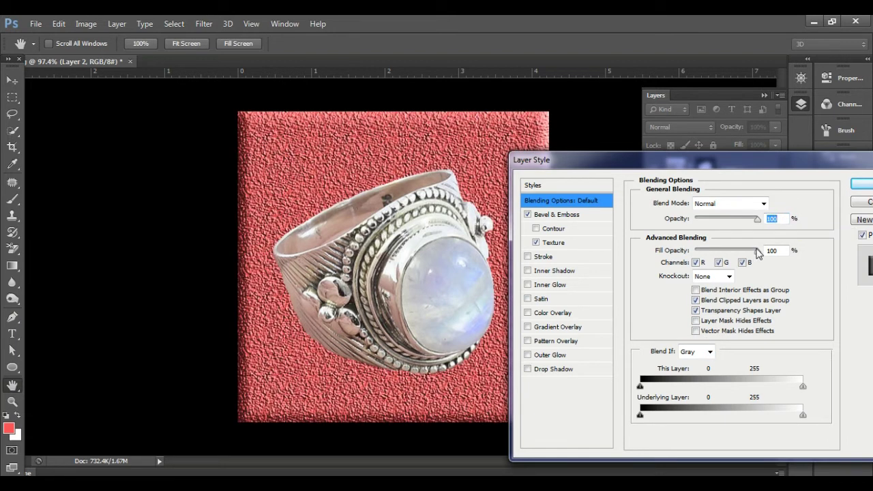
{"action": "mouse_move", "coordinate": [752, 253]}
{"action": "left_mouse_down"}
{"action": "mouse_move", "coordinate": [733, 253]}
{"action": "mouse_move", "coordinate": [757, 251]}
{"action": "left_mouse_up"}
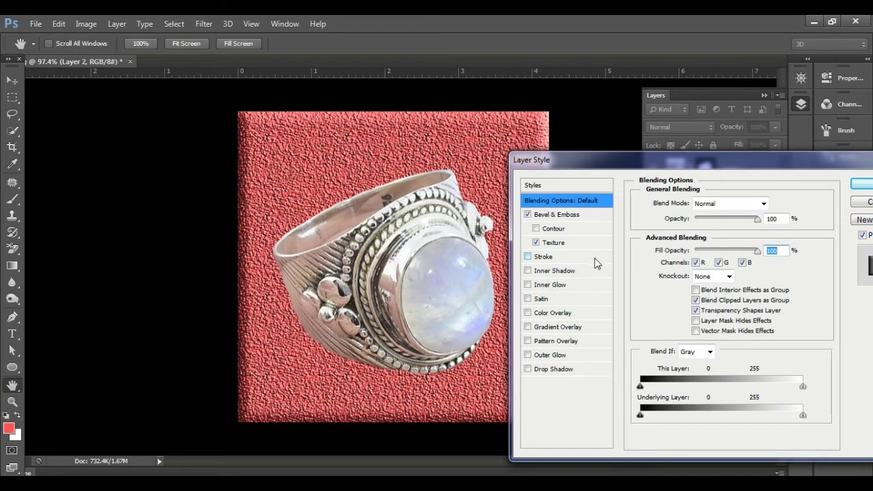
Set the emboss texture to scale 1 and depth +51, toggling the effect to compare.
{"action": "left_click", "coordinate": [579, 243]}
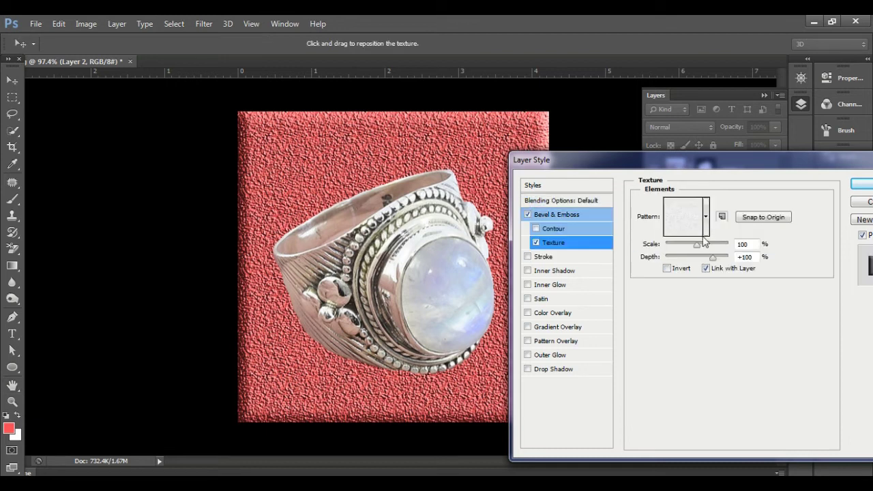
{"action": "left_click_drag", "start_coordinate": [684, 252], "coordinate": [668, 251]}
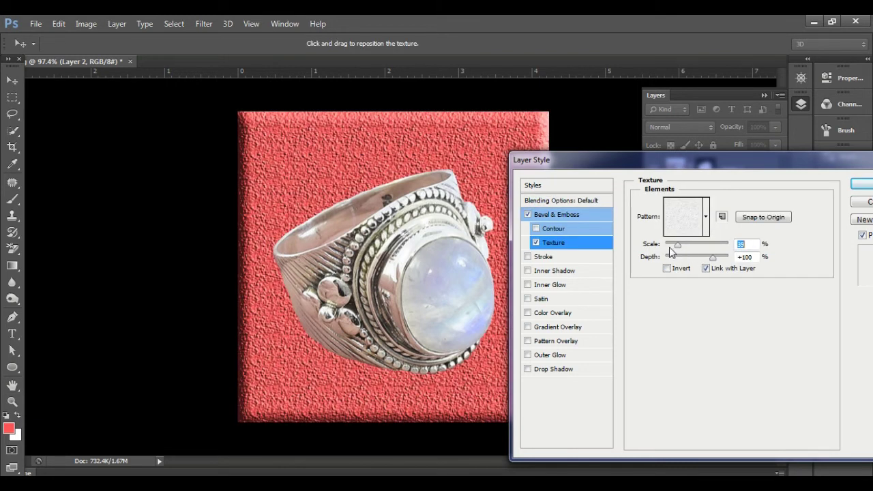
{"action": "left_click_drag", "start_coordinate": [672, 251], "coordinate": [667, 251]}
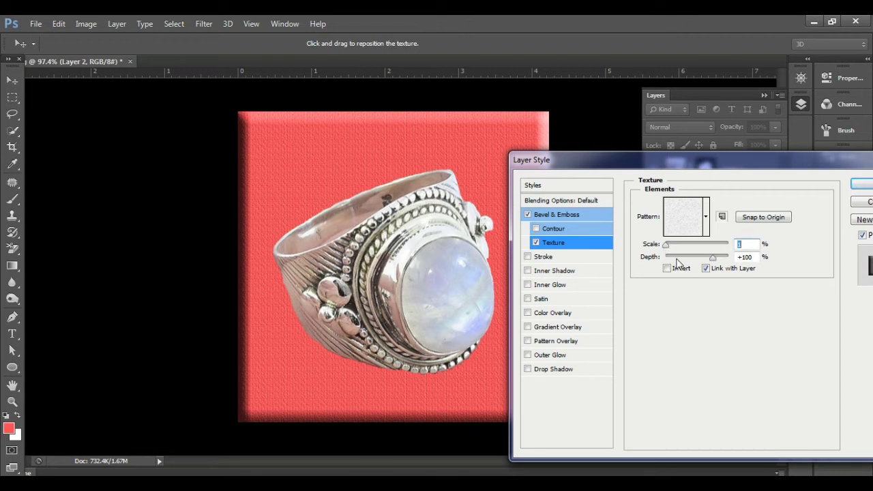
{"action": "mouse_move", "coordinate": [713, 259]}
{"action": "left_mouse_down"}
{"action": "mouse_move", "coordinate": [695, 260]}
{"action": "mouse_move", "coordinate": [706, 260]}
{"action": "left_mouse_up"}
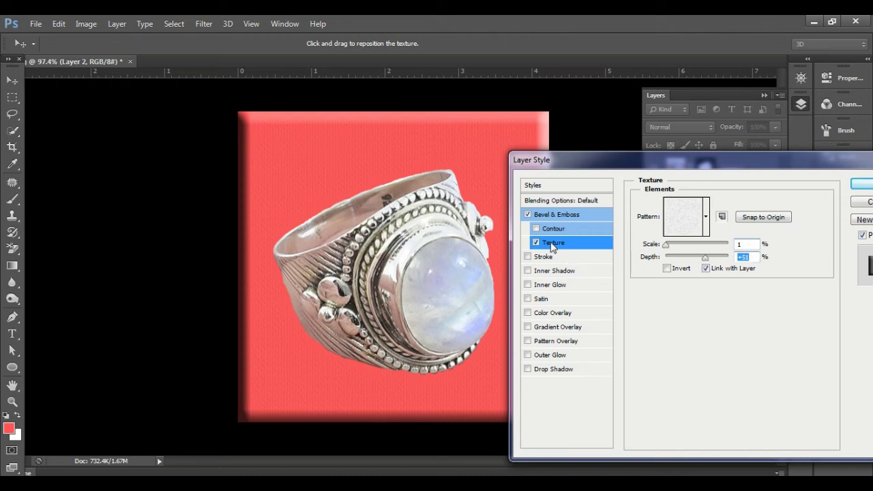
{"action": "left_click", "coordinate": [528, 217]}
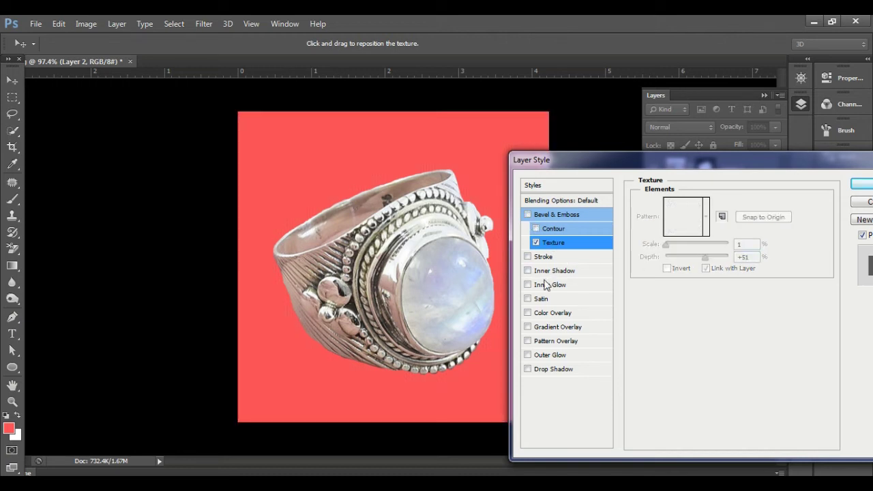
{"action": "left_click", "coordinate": [528, 215]}
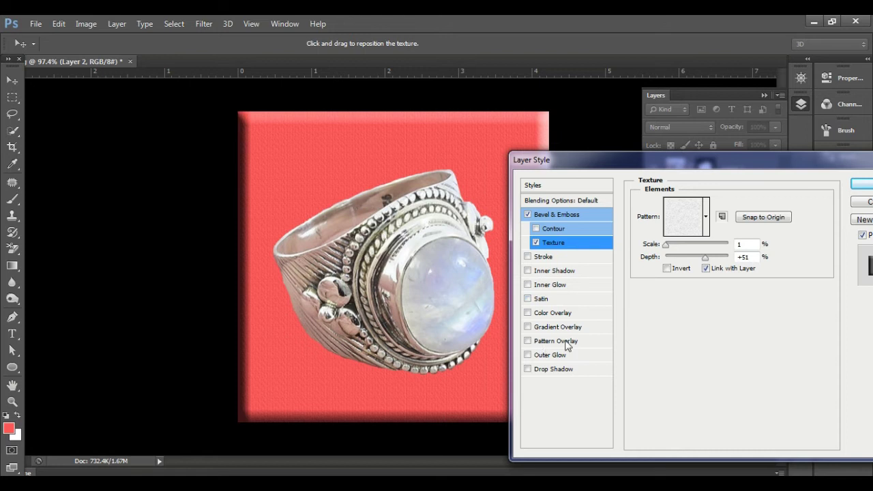
Replace the bevel with a grey grain Pattern Overlay at 1% scale, Normal blend, and apply.
{"action": "left_click", "coordinate": [528, 341]}
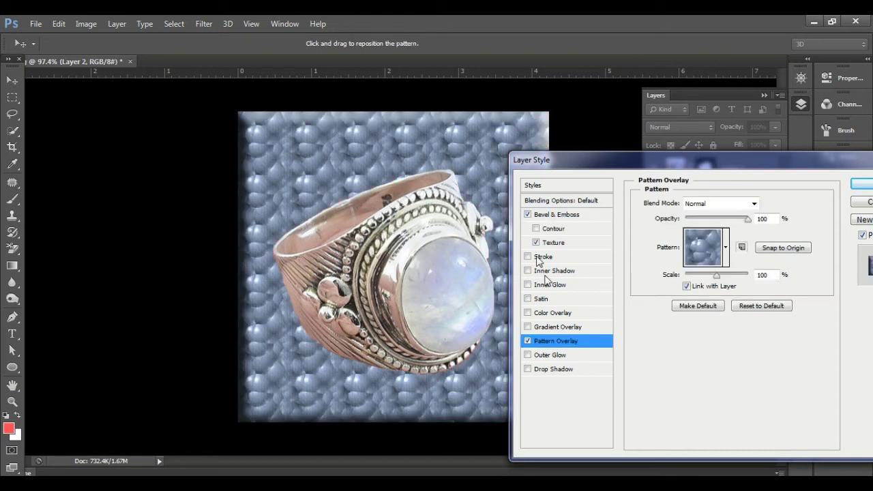
{"action": "left_click", "coordinate": [528, 215]}
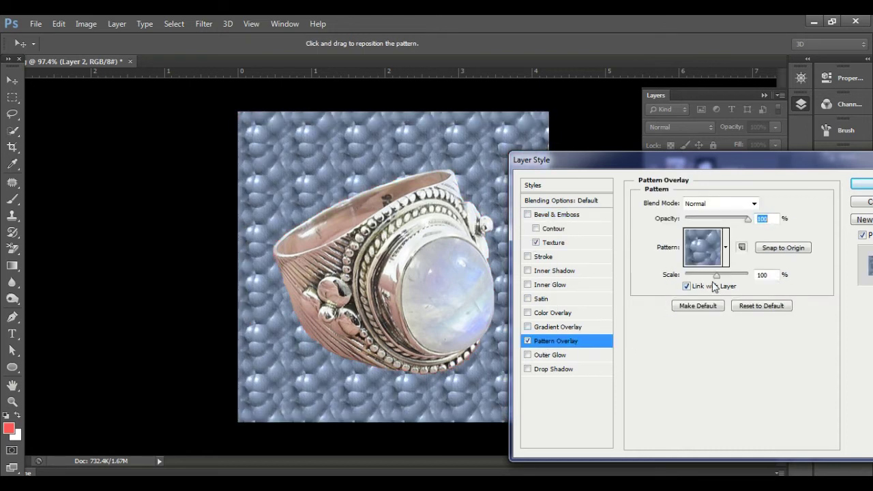
{"action": "left_click_drag", "start_coordinate": [701, 281], "coordinate": [682, 279]}
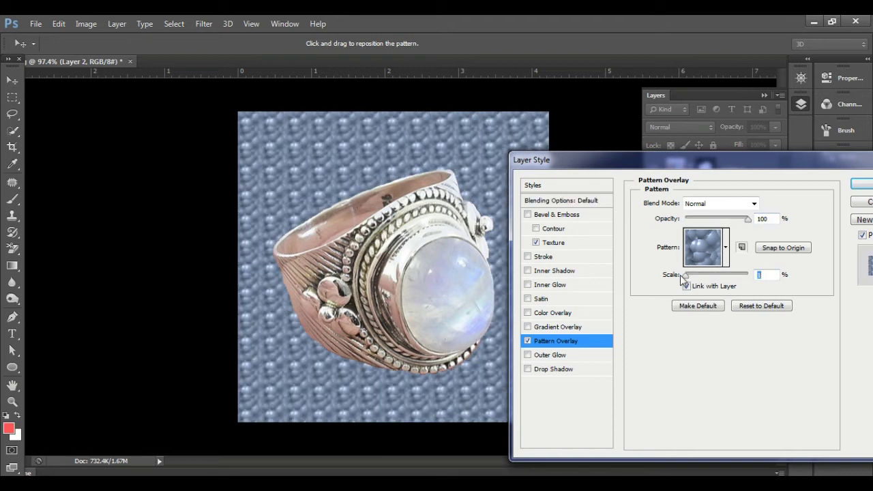
{"action": "left_click", "coordinate": [726, 262]}
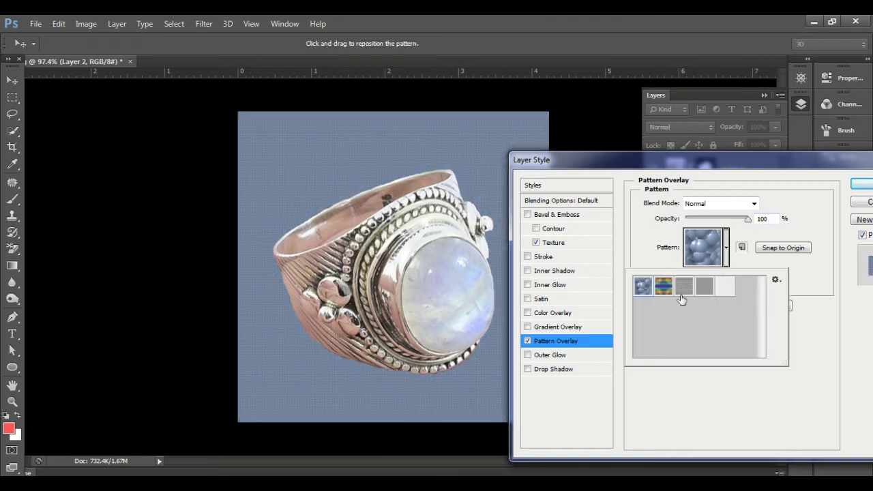
{"action": "left_click", "coordinate": [684, 289]}
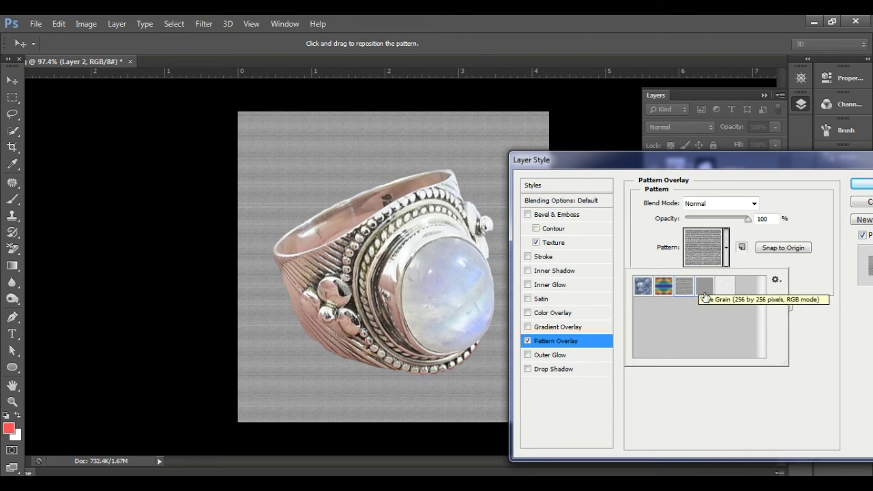
{"action": "left_click", "coordinate": [728, 267]}
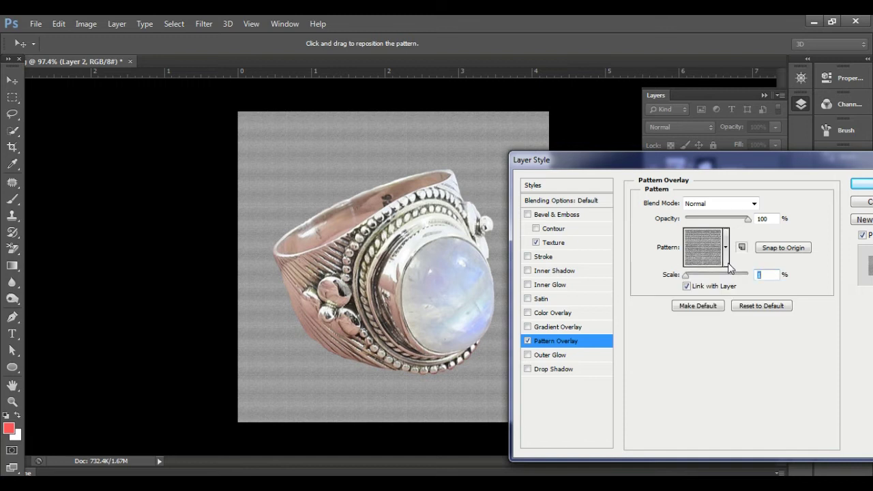
{"action": "left_click", "coordinate": [708, 204]}
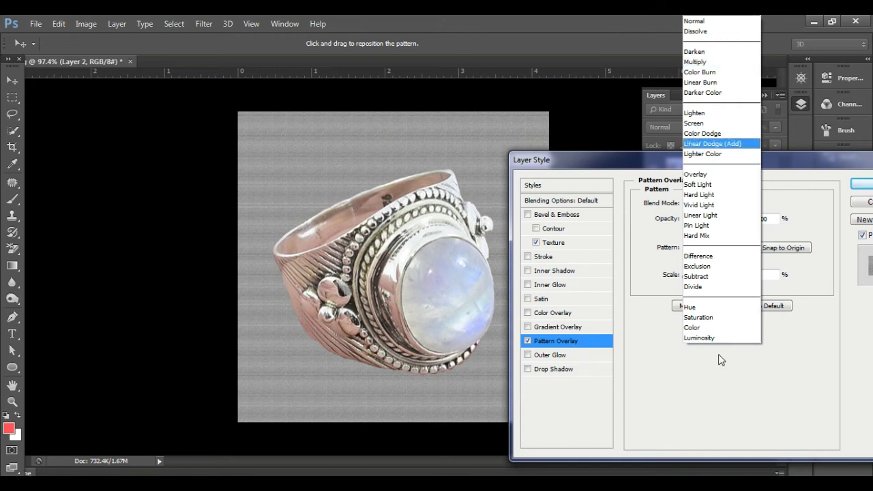
{"action": "left_click", "coordinate": [695, 23]}
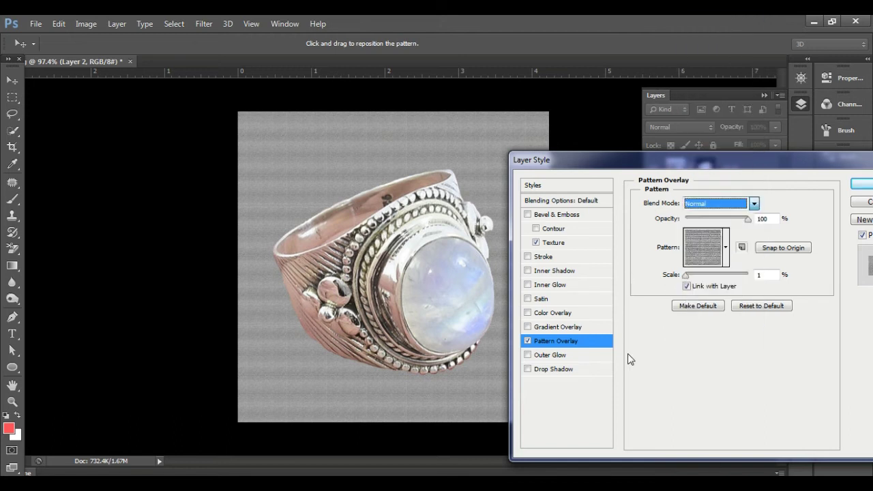
{"action": "left_click", "coordinate": [859, 185]}
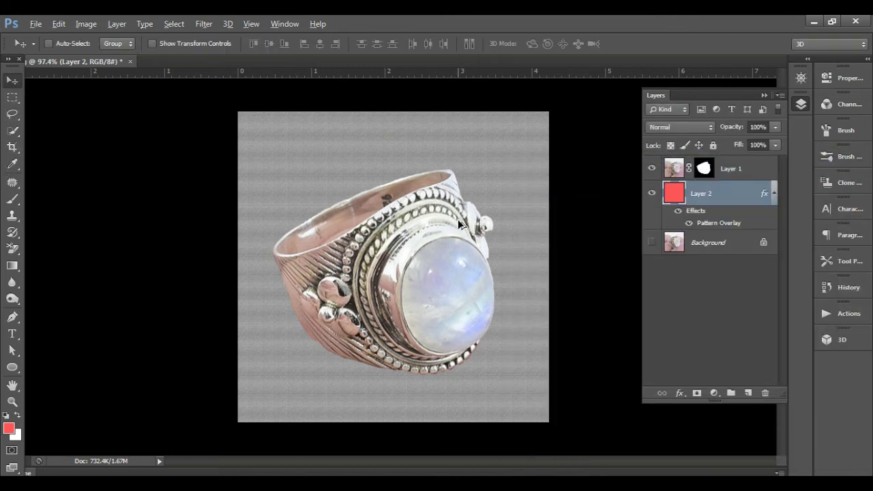
Duplicate Layer 1 into a hidden Layer 1 copy, then reselect Layer 1.
{"action": "scroll", "coordinate": [457, 219], "scroll_direction": "up", "scroll_amount": 2}
{"action": "scroll", "coordinate": [364, 246], "scroll_direction": "down", "scroll_amount": 1}
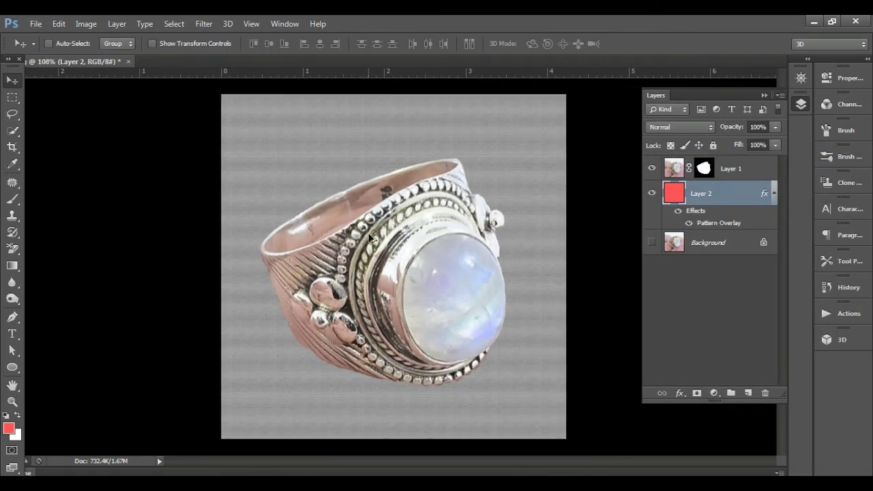
{"action": "scroll", "coordinate": [353, 207], "scroll_direction": "up", "scroll_amount": 2}
{"action": "scroll", "coordinate": [452, 306], "scroll_direction": "down", "scroll_amount": 1}
{"action": "right_click", "coordinate": [452, 320]}
{"action": "left_click", "coordinate": [466, 328]}
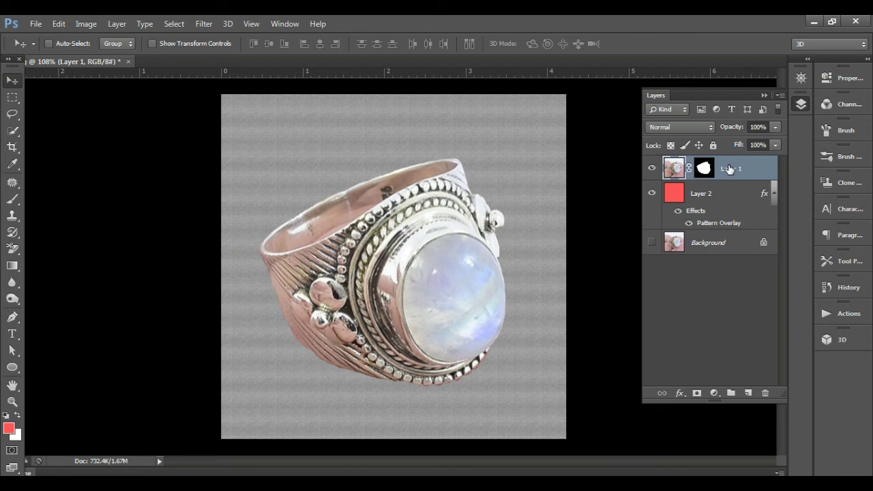
{"action": "key", "text": "ctrl+j"}
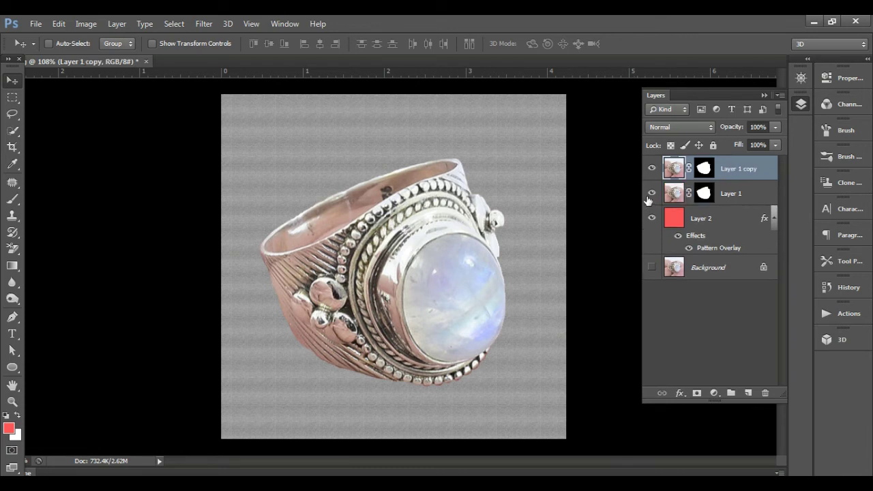
{"action": "left_click", "coordinate": [653, 169]}
{"action": "left_click", "coordinate": [721, 199]}
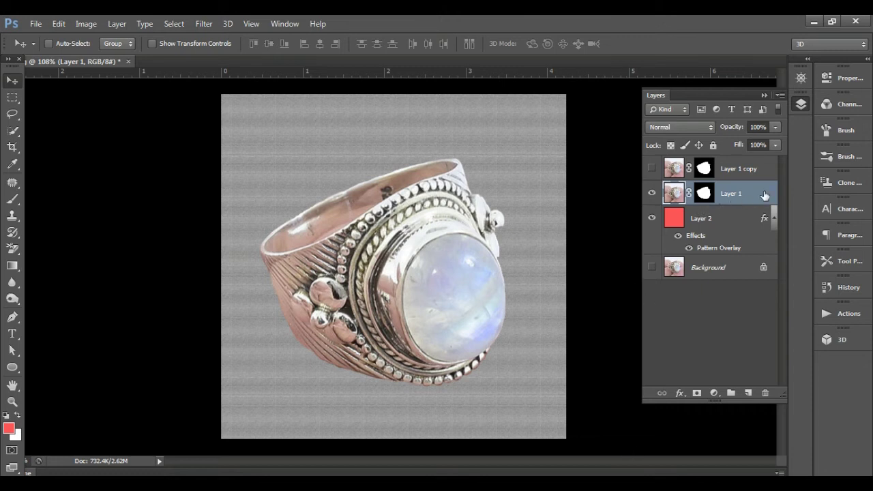
Add a drop shadow to Layer 1 with 24 px size, 55° angle and Normal blend.
{"action": "double_click", "coordinate": [750, 195]}
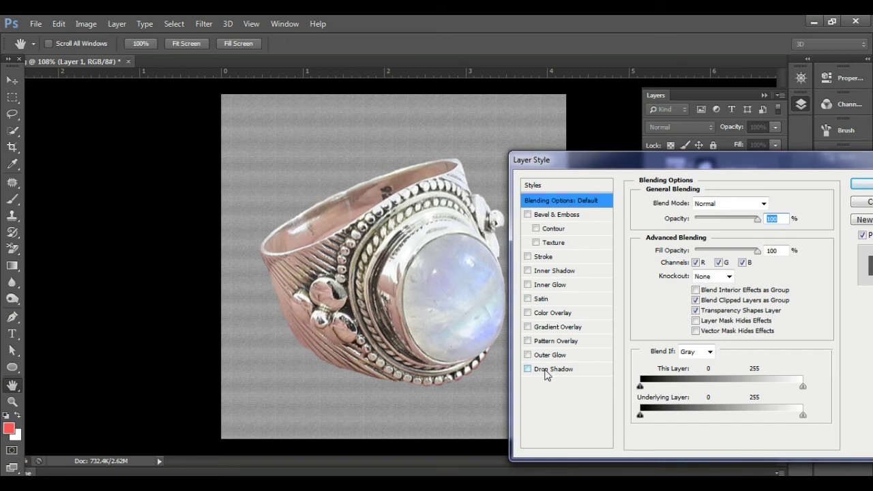
{"action": "left_click", "coordinate": [546, 370]}
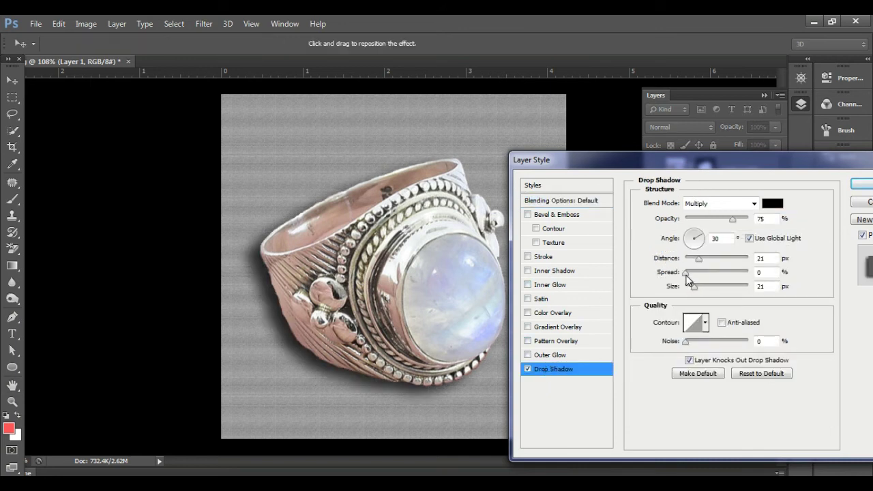
{"action": "left_click_drag", "start_coordinate": [691, 275], "coordinate": [697, 292]}
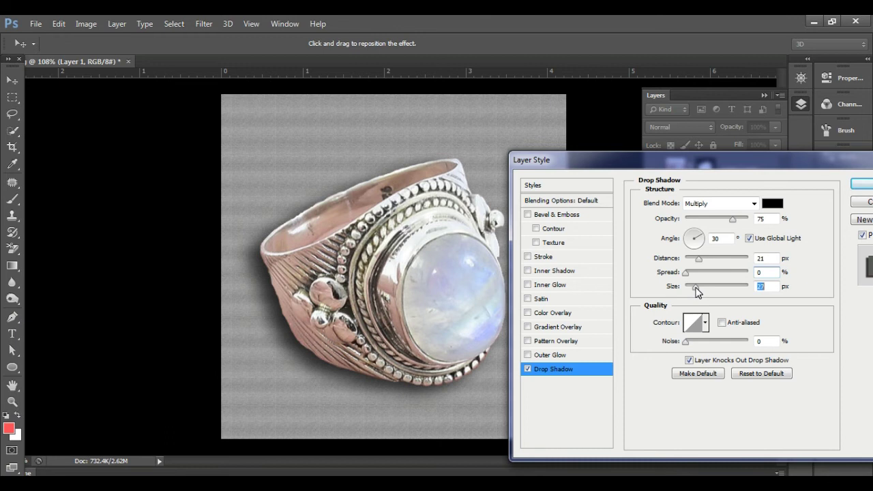
{"action": "left_click", "coordinate": [697, 237]}
{"action": "left_click_drag", "start_coordinate": [697, 237], "coordinate": [698, 236]}
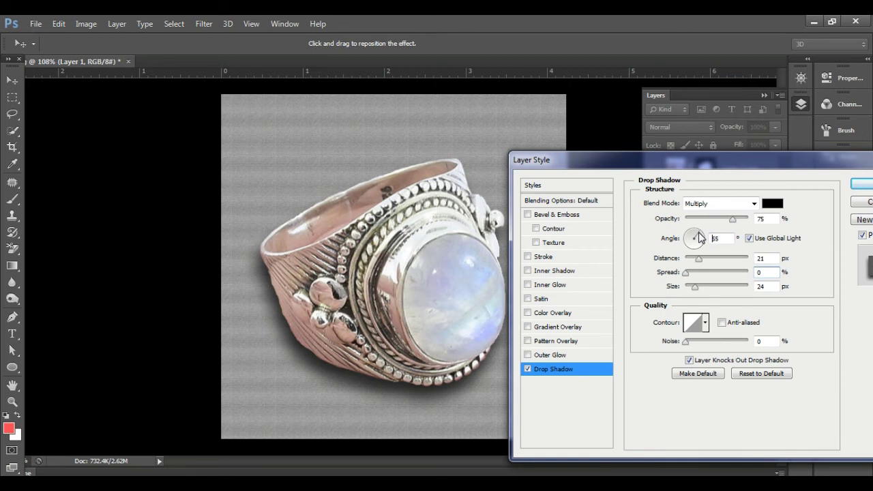
{"action": "left_click", "coordinate": [715, 203]}
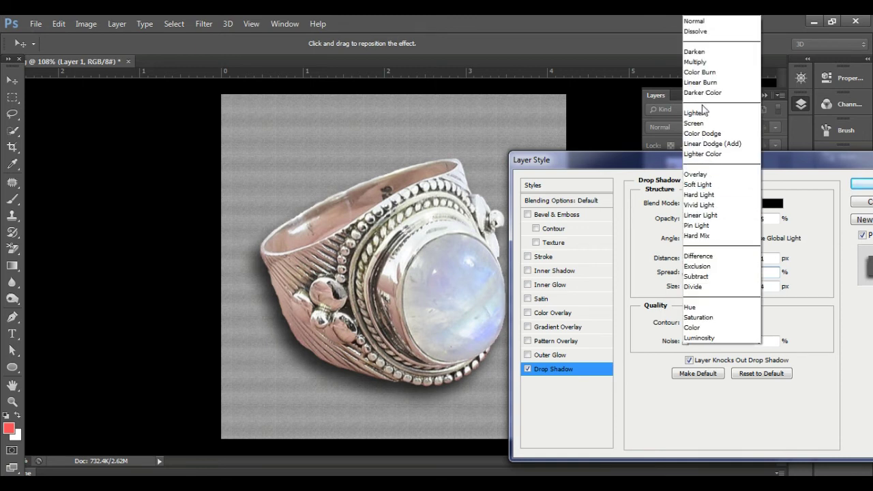
{"action": "left_click", "coordinate": [695, 21]}
Lower the shadow opacity to 49%, keep a linear contour, add 11% noise and apply.
{"action": "mouse_move", "coordinate": [723, 220]}
{"action": "left_mouse_down"}
{"action": "mouse_move", "coordinate": [713, 222]}
{"action": "mouse_move", "coordinate": [720, 226]}
{"action": "left_mouse_up"}
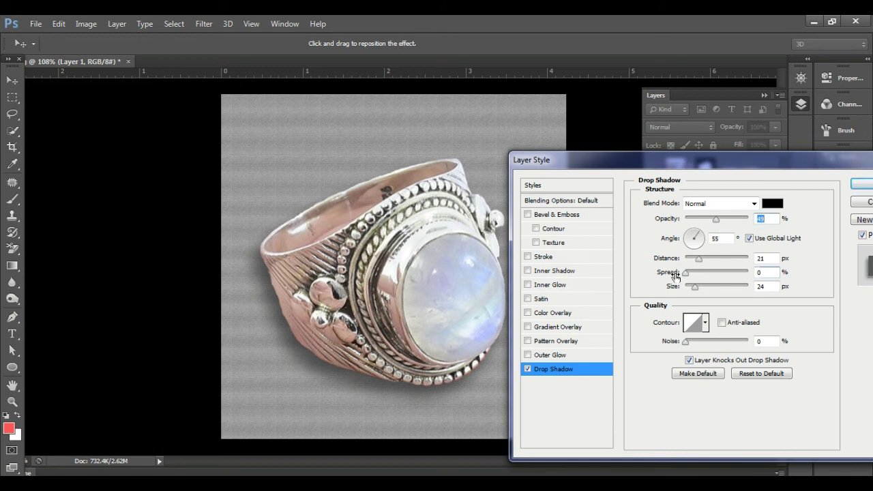
{"action": "left_click", "coordinate": [706, 327]}
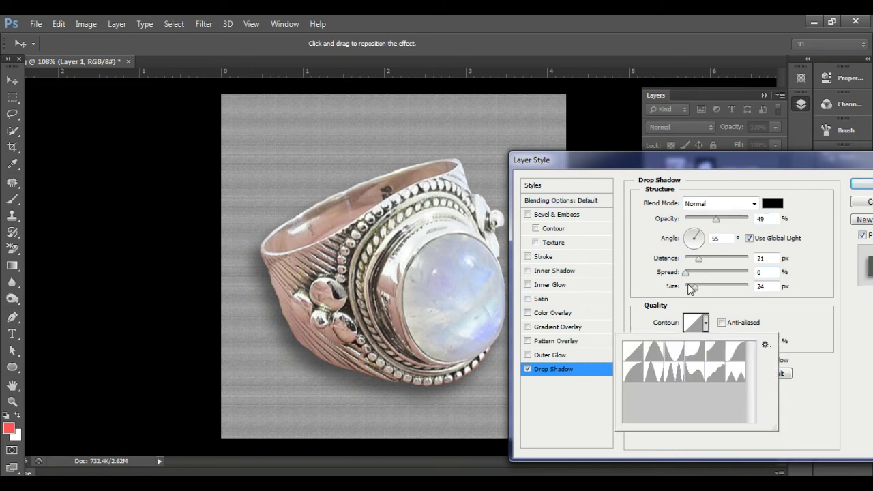
{"action": "left_click", "coordinate": [674, 356]}
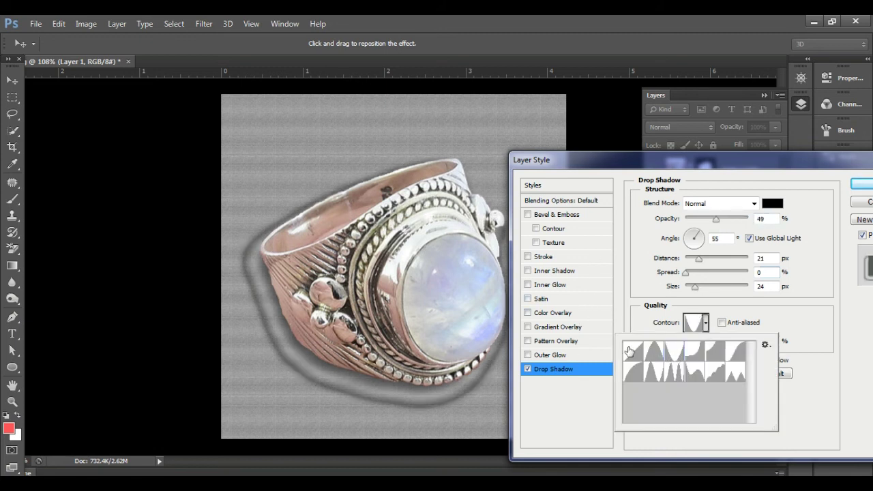
{"action": "left_click", "coordinate": [633, 350]}
{"action": "left_click", "coordinate": [707, 332]}
{"action": "left_click", "coordinate": [690, 344]}
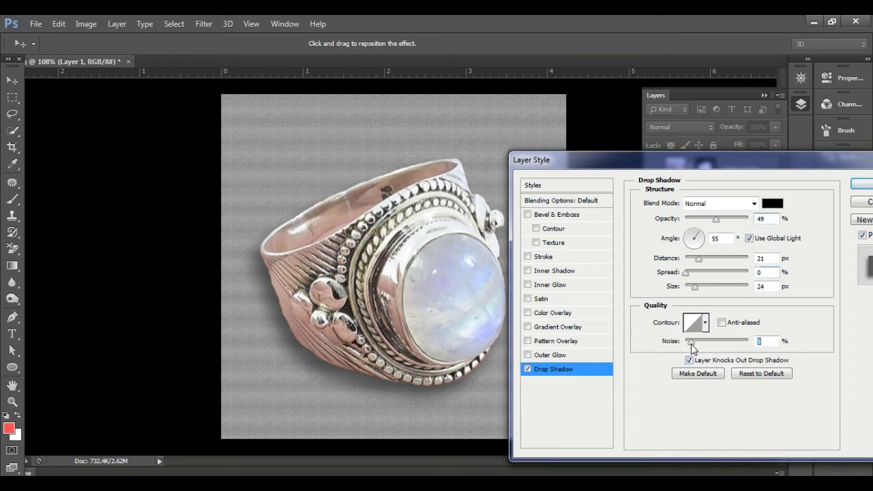
{"action": "left_click_drag", "start_coordinate": [691, 344], "coordinate": [694, 343]}
{"action": "left_click", "coordinate": [860, 187]}
{"action": "scroll", "coordinate": [319, 220], "scroll_direction": "down", "scroll_amount": 2}
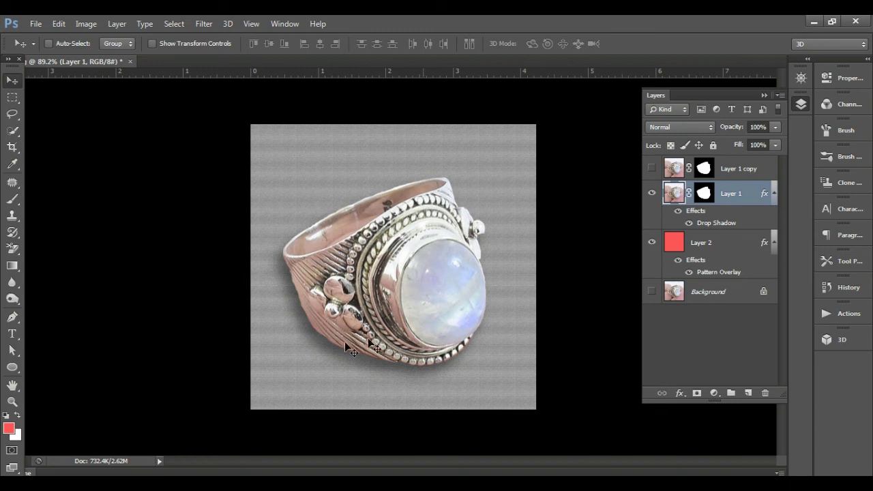
Save the ring composite as a JPEG named 002.jpg.
{"action": "scroll", "coordinate": [375, 254], "scroll_direction": "up", "scroll_amount": 2}
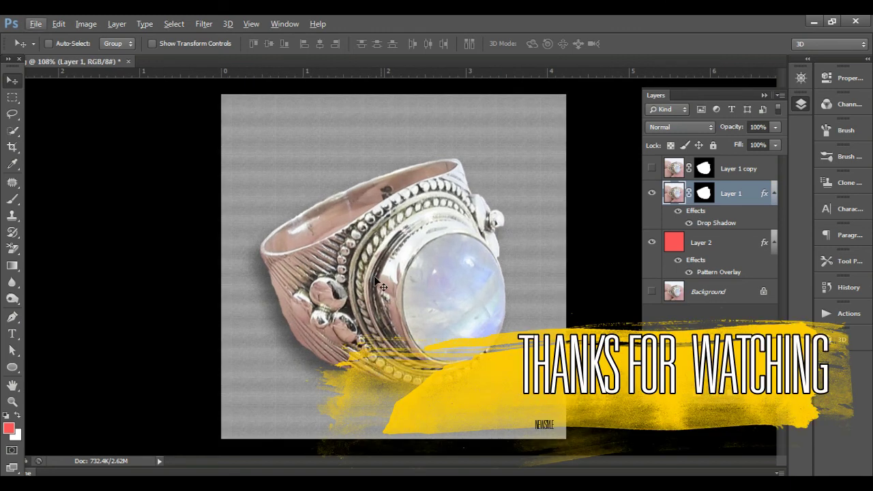
{"action": "key", "text": "ctrl+shift+s"}
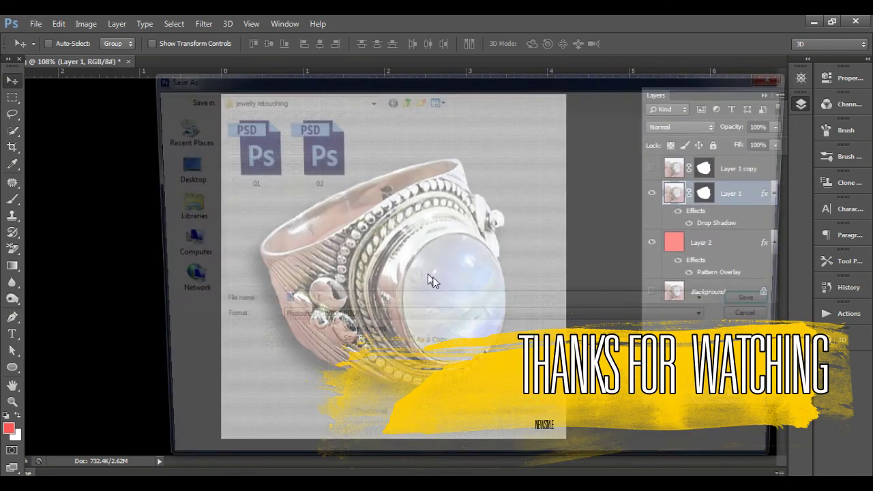
{"action": "left_click", "coordinate": [373, 321]}
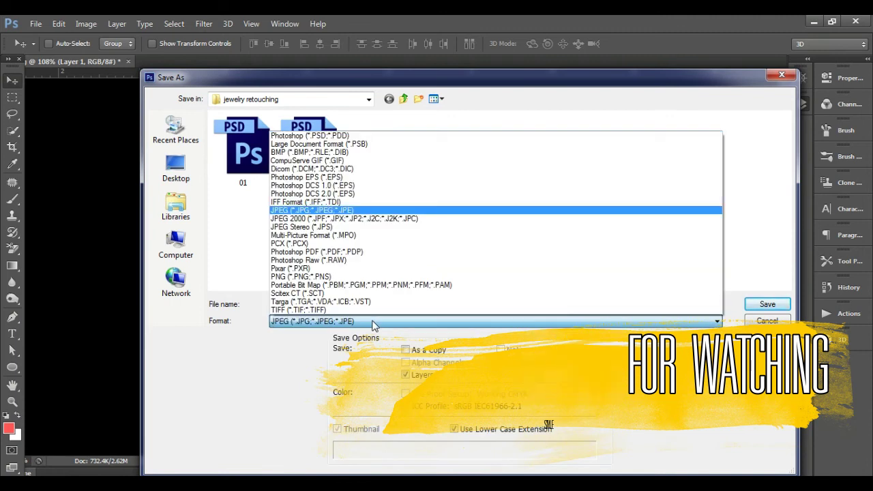
{"action": "left_click", "coordinate": [414, 228]}
{"action": "double_click", "coordinate": [337, 304]}
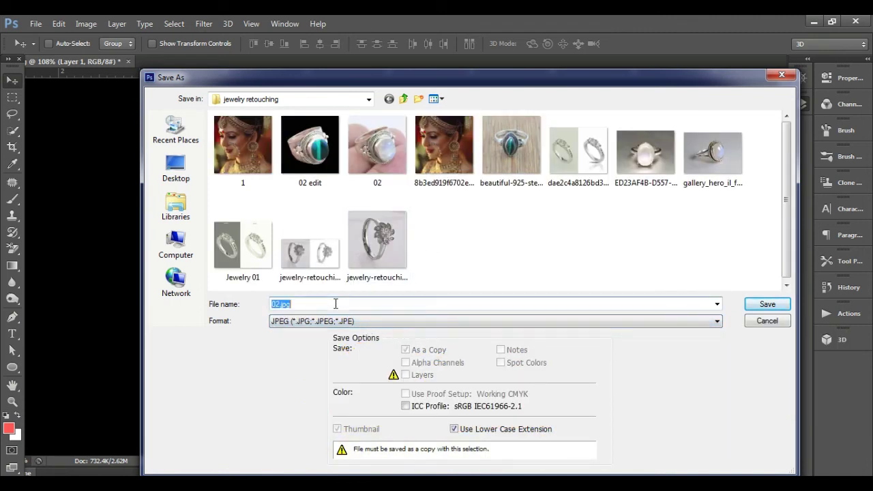
{"action": "type", "text": "002"}
{"action": "double_click", "coordinate": [334, 303]}
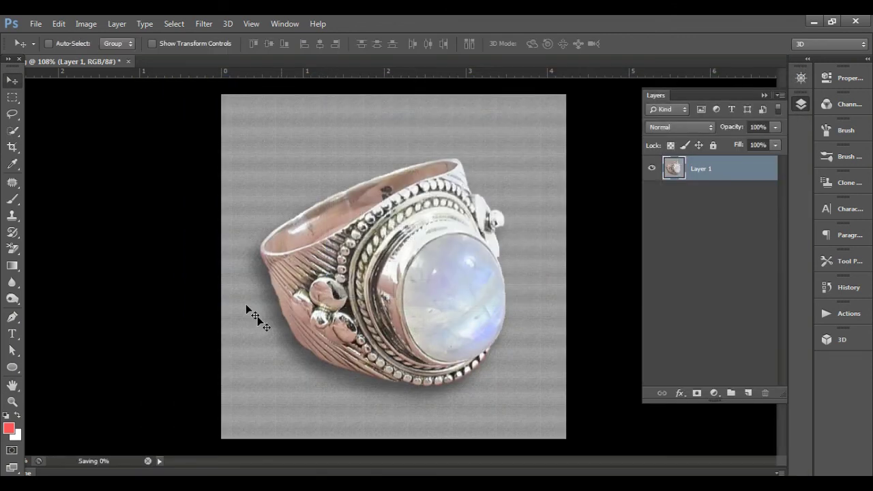
Reopen 002.jpg to review the result, then switch to the Filmora video editor.
{"action": "left_click", "coordinate": [35, 23]}
{"action": "left_click", "coordinate": [42, 53]}
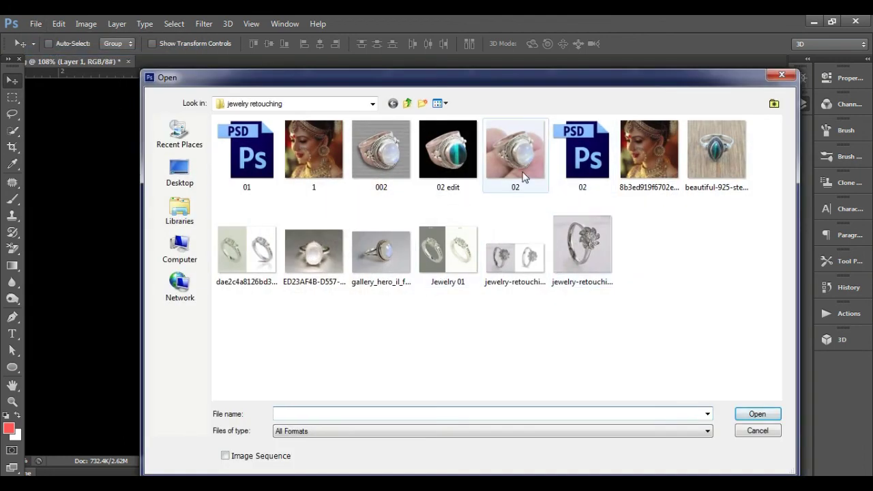
{"action": "left_click", "coordinate": [386, 144]}
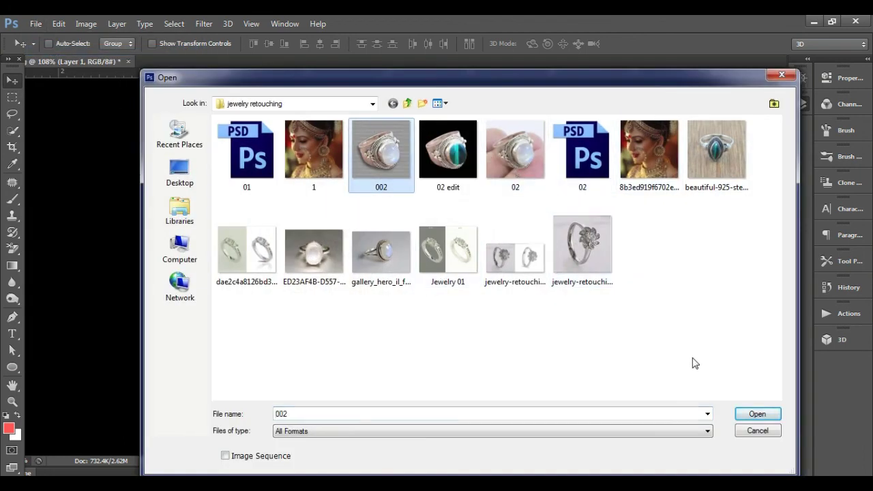
{"action": "left_click", "coordinate": [759, 414]}
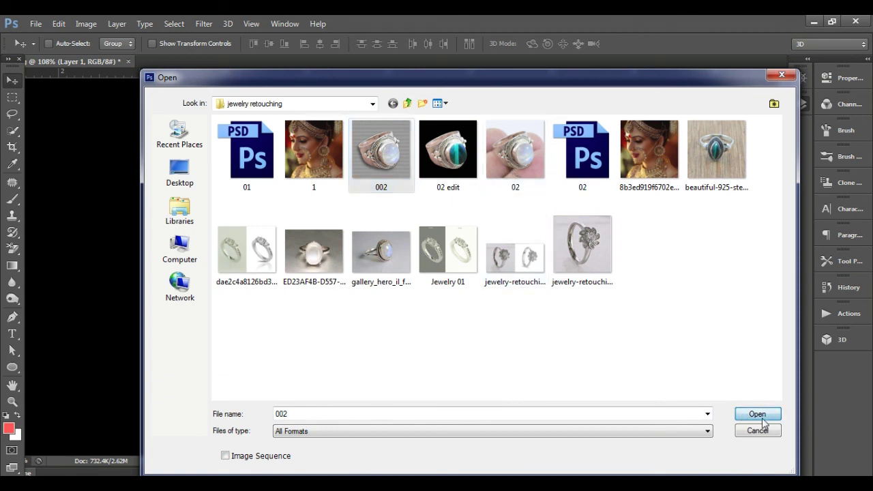
{"action": "scroll", "coordinate": [376, 157], "scroll_direction": "up", "scroll_amount": 1}
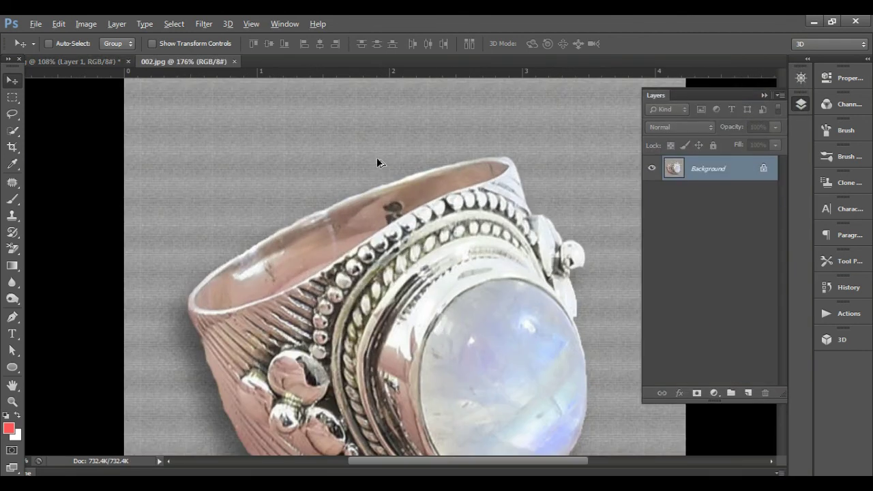
{"action": "scroll", "coordinate": [377, 157], "scroll_direction": "up", "scroll_amount": 1}
{"action": "scroll", "coordinate": [384, 121], "scroll_direction": "up", "scroll_amount": 1}
{"action": "scroll", "coordinate": [397, 247], "scroll_direction": "down", "scroll_amount": 1}
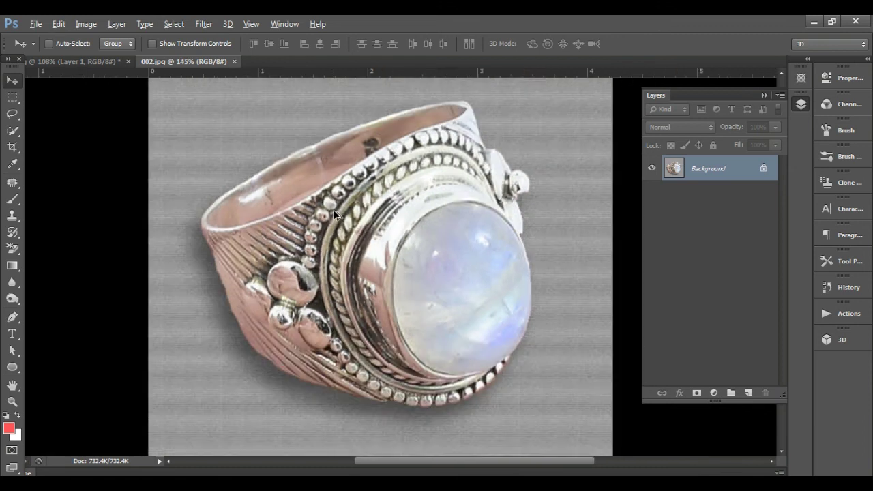
{"action": "scroll", "coordinate": [333, 209], "scroll_direction": "down", "scroll_amount": 1}
{"action": "scroll", "coordinate": [348, 229], "scroll_direction": "down", "scroll_amount": 2}
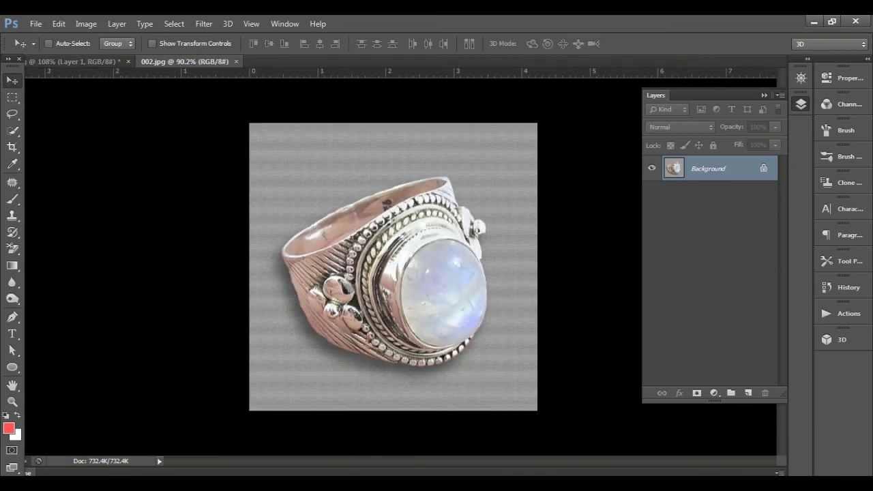
{"action": "left_click", "coordinate": [334, 437]}
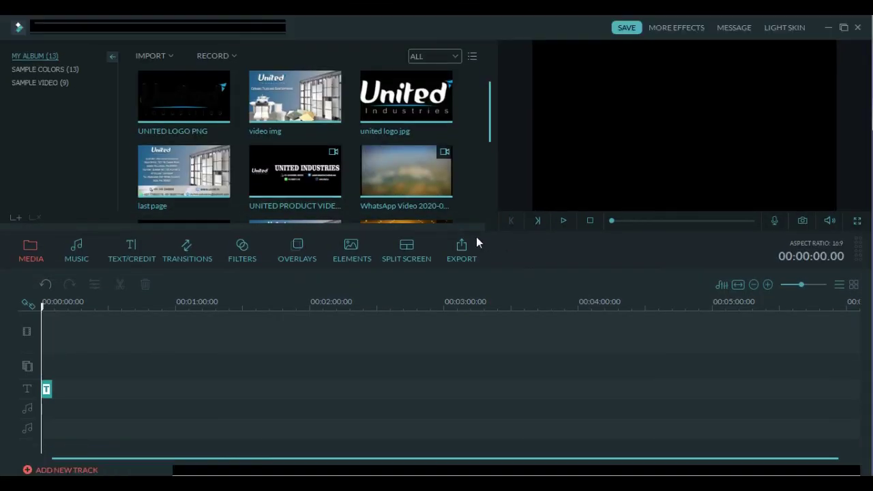